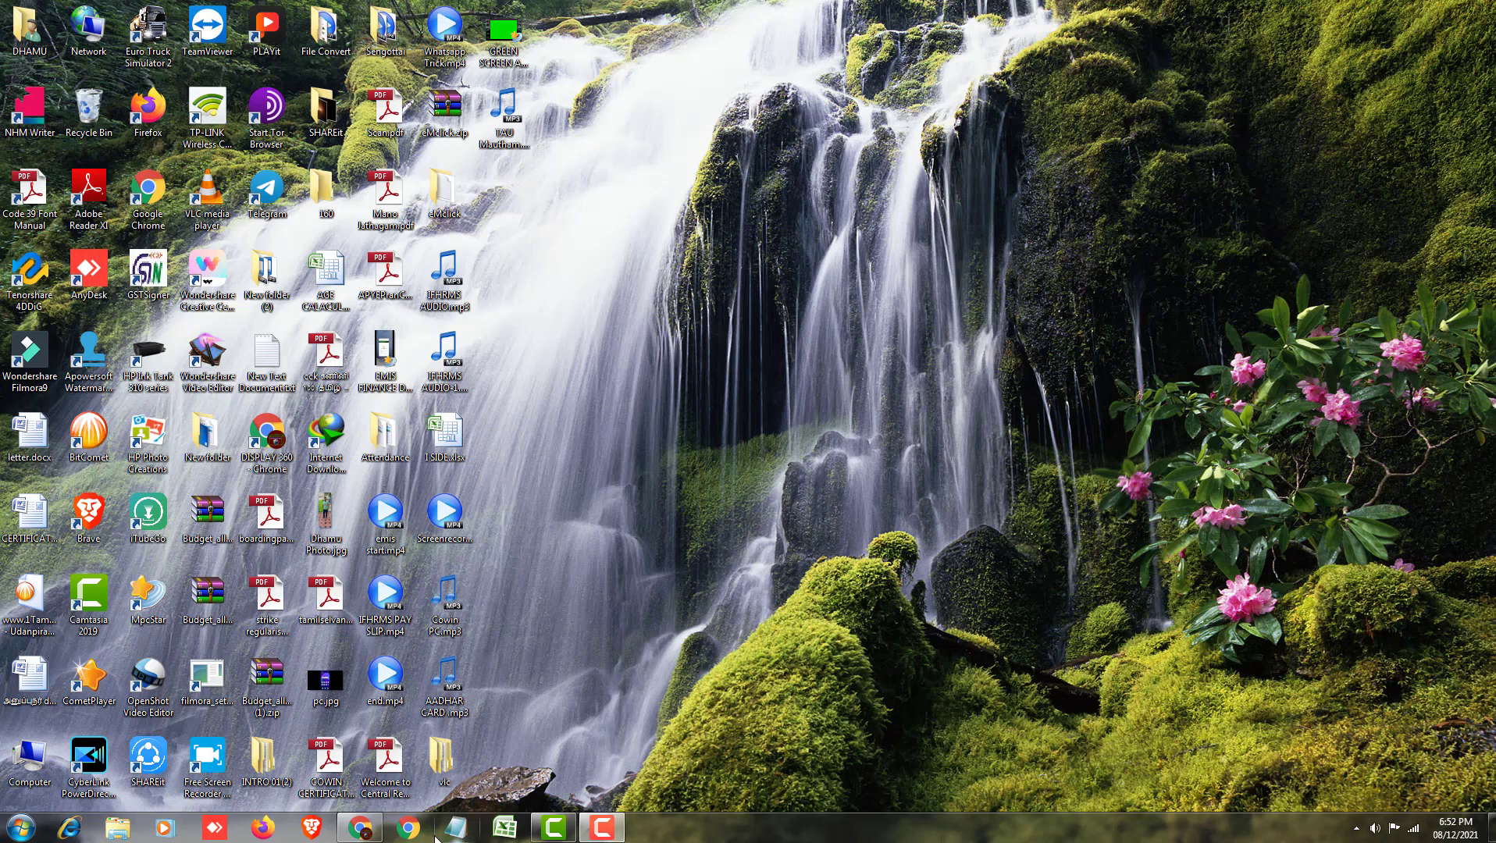
# - Restore the Chrome window showing the IFHRMS login page from the taskbar
pyautogui.click(367, 833)
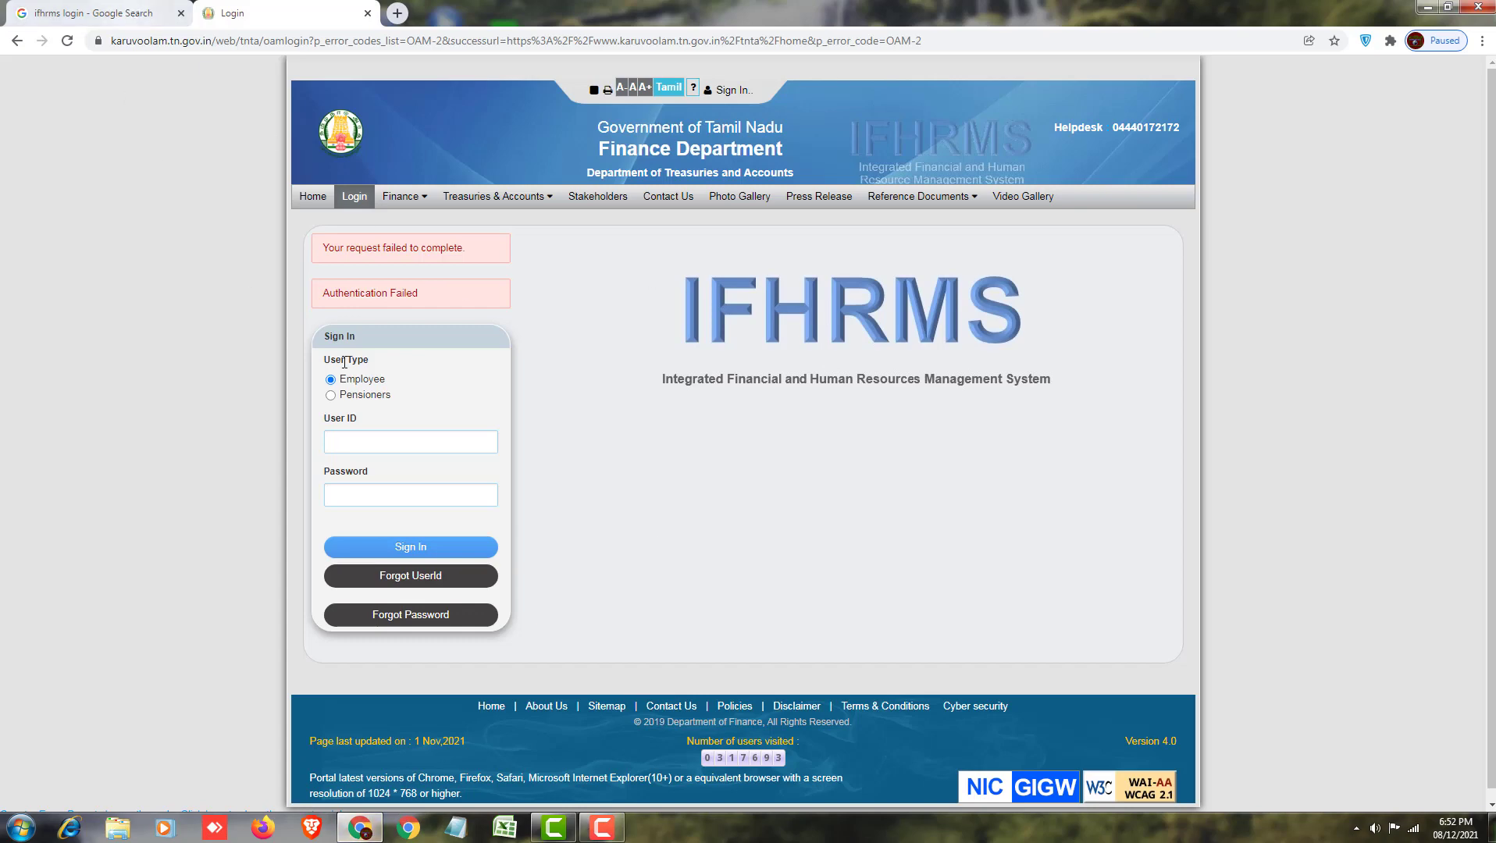
pyautogui.click(134, 12)
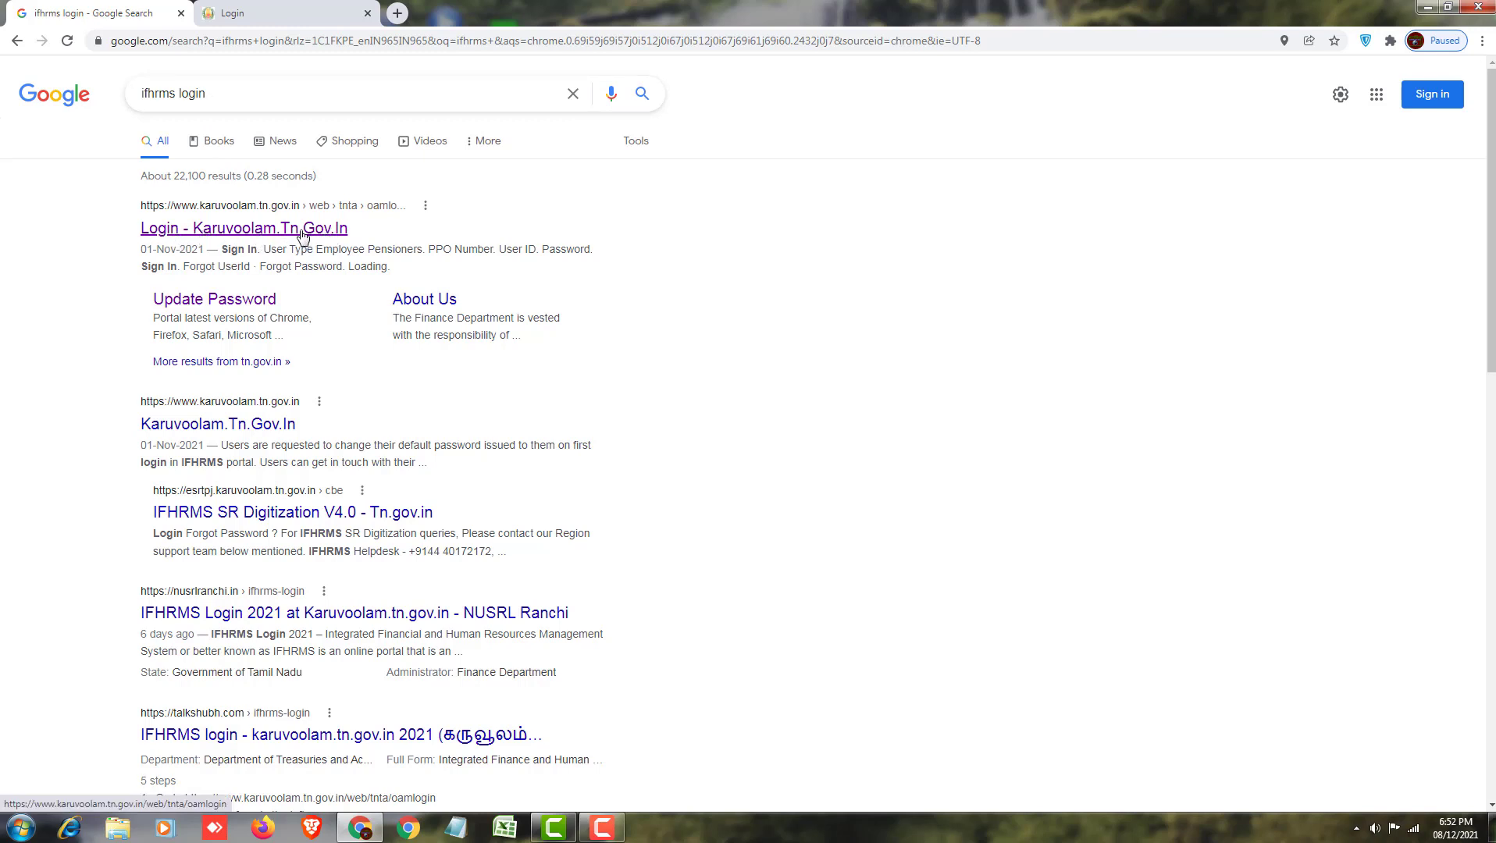
pyautogui.click(290, 11)
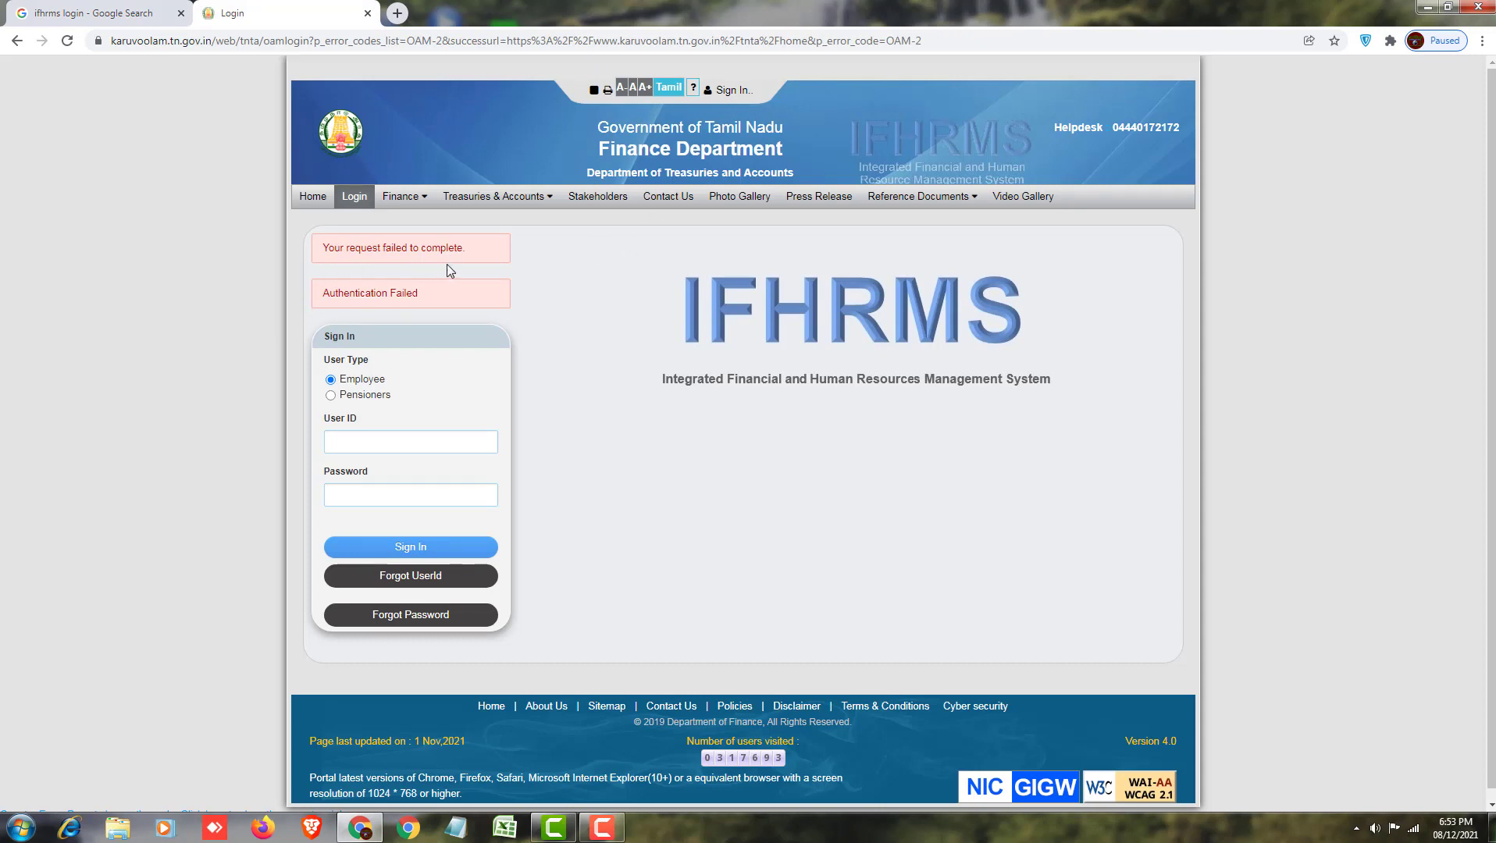
pyautogui.click(421, 442)
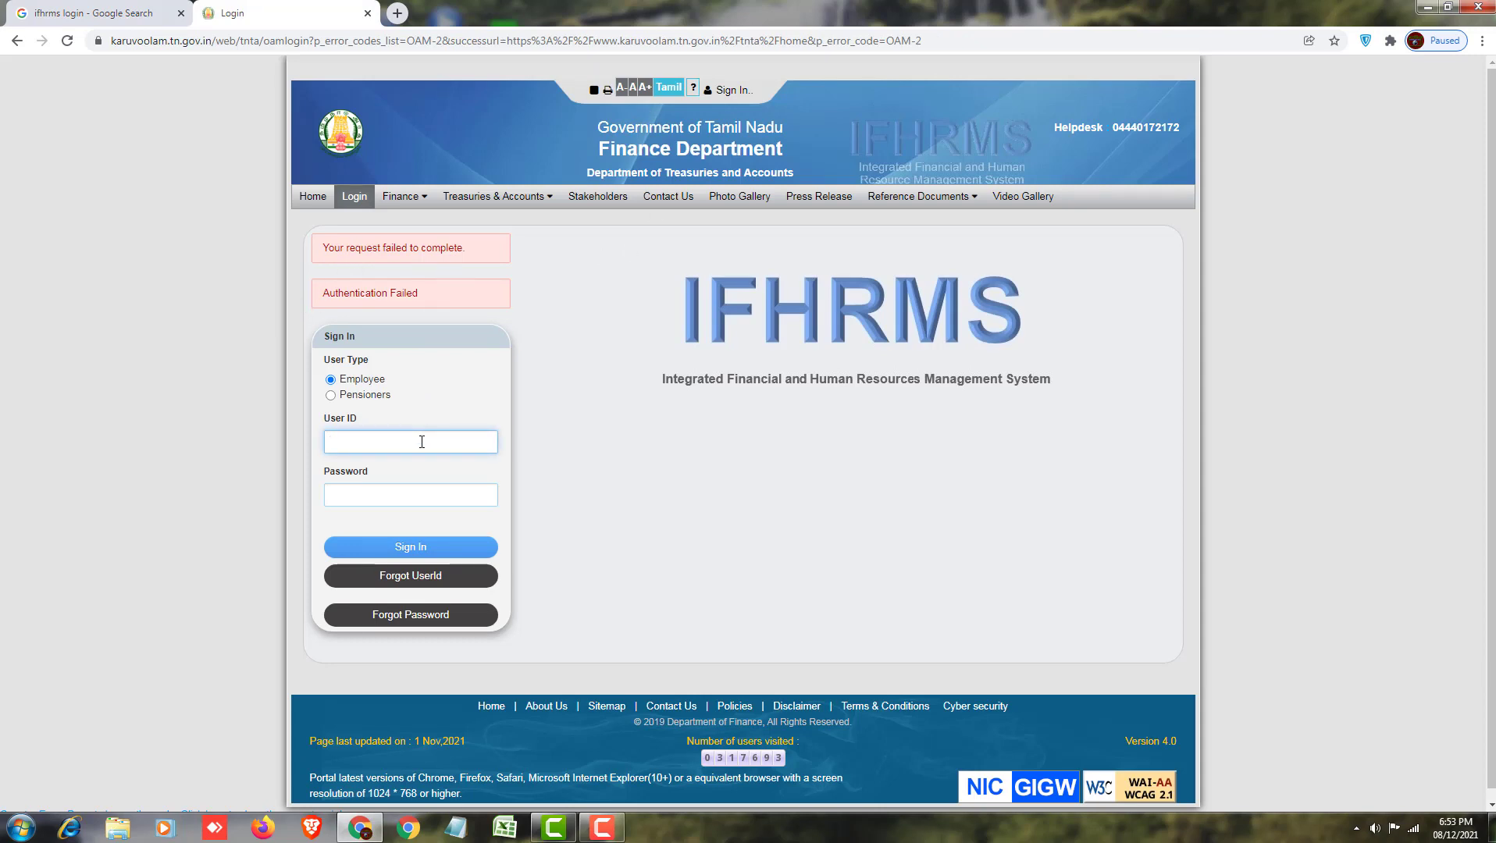
pyautogui.click(403, 503)
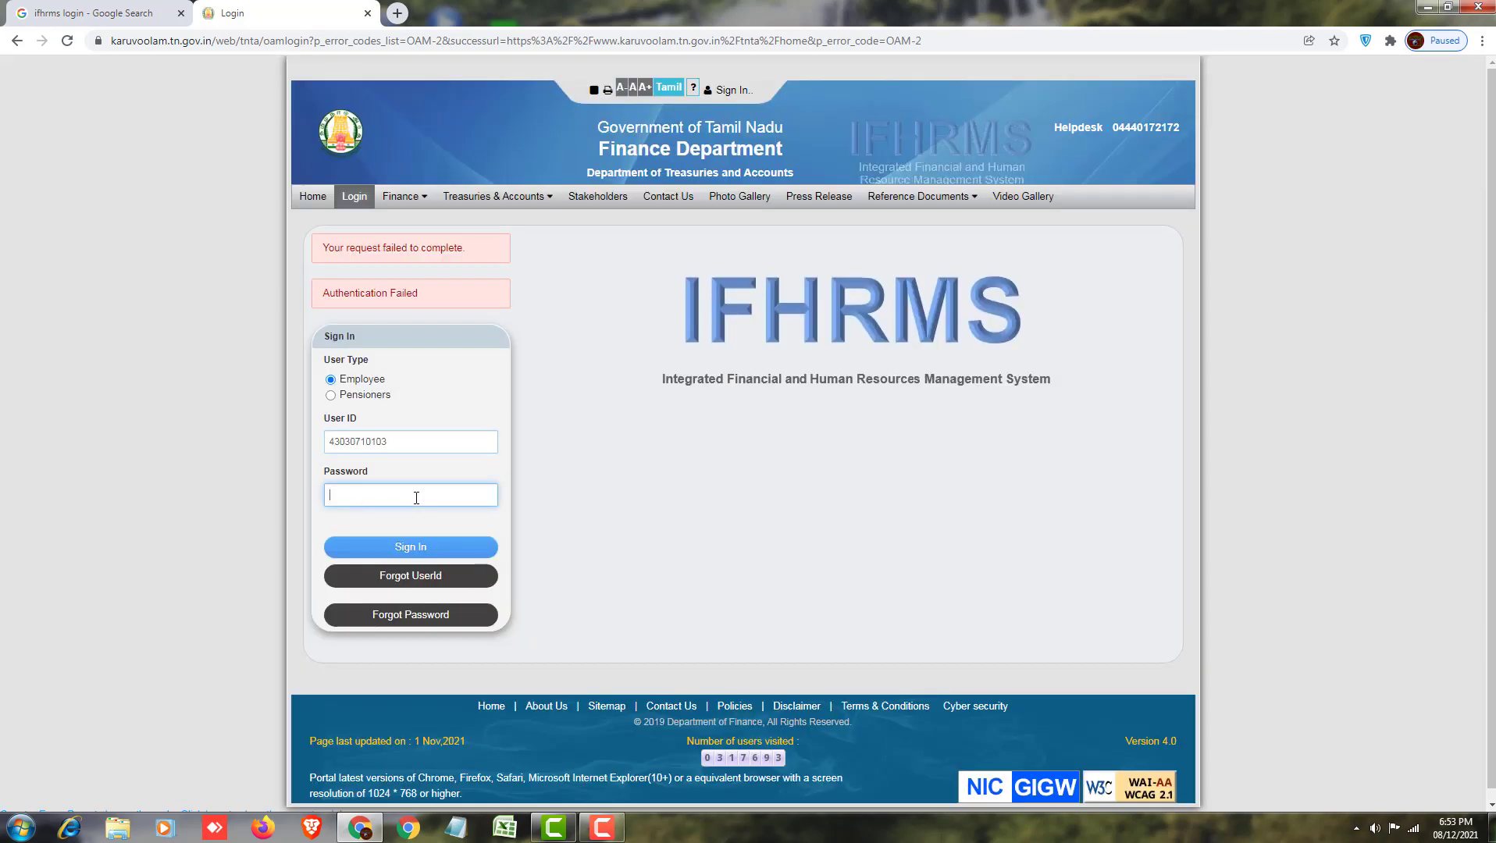
pyautogui.write('********')
pyautogui.click(420, 547)
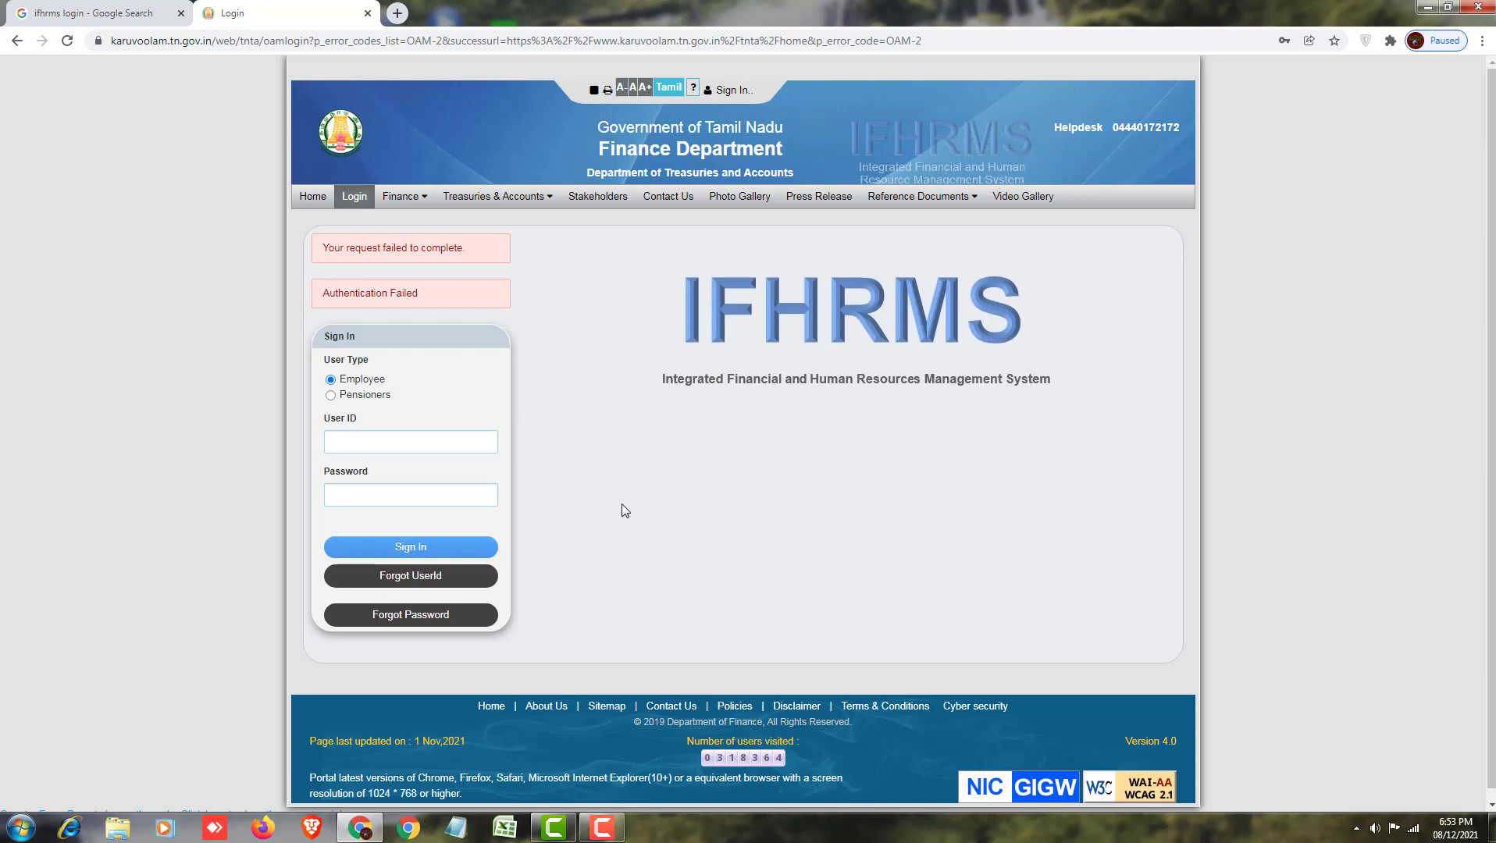
# - Start a Forgot Password reset with the employee's User ID and a refreshed captcha, and verify
pyautogui.click(413, 618)
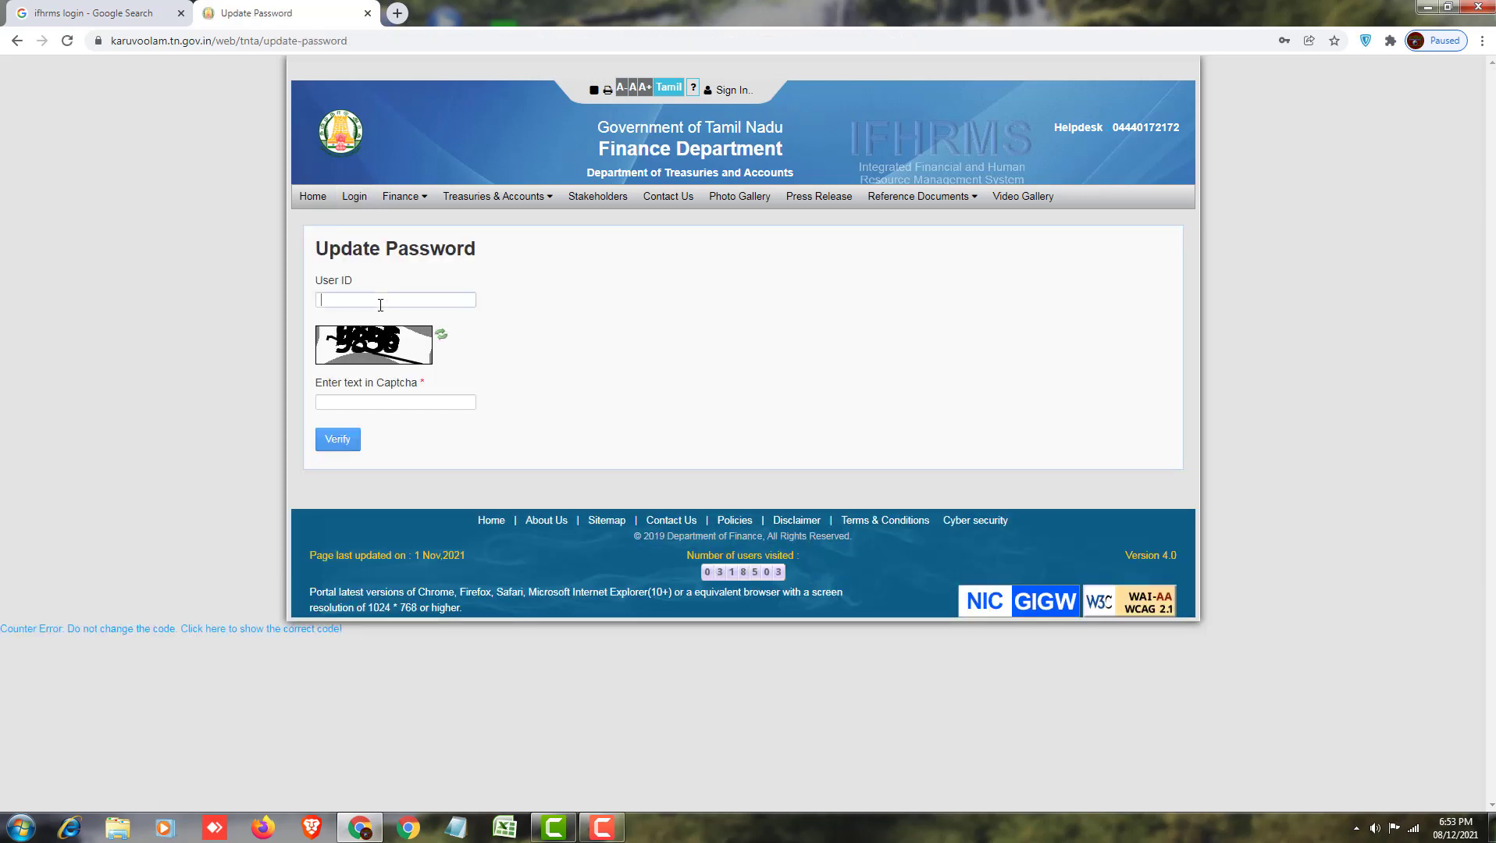
pyautogui.click(380, 305)
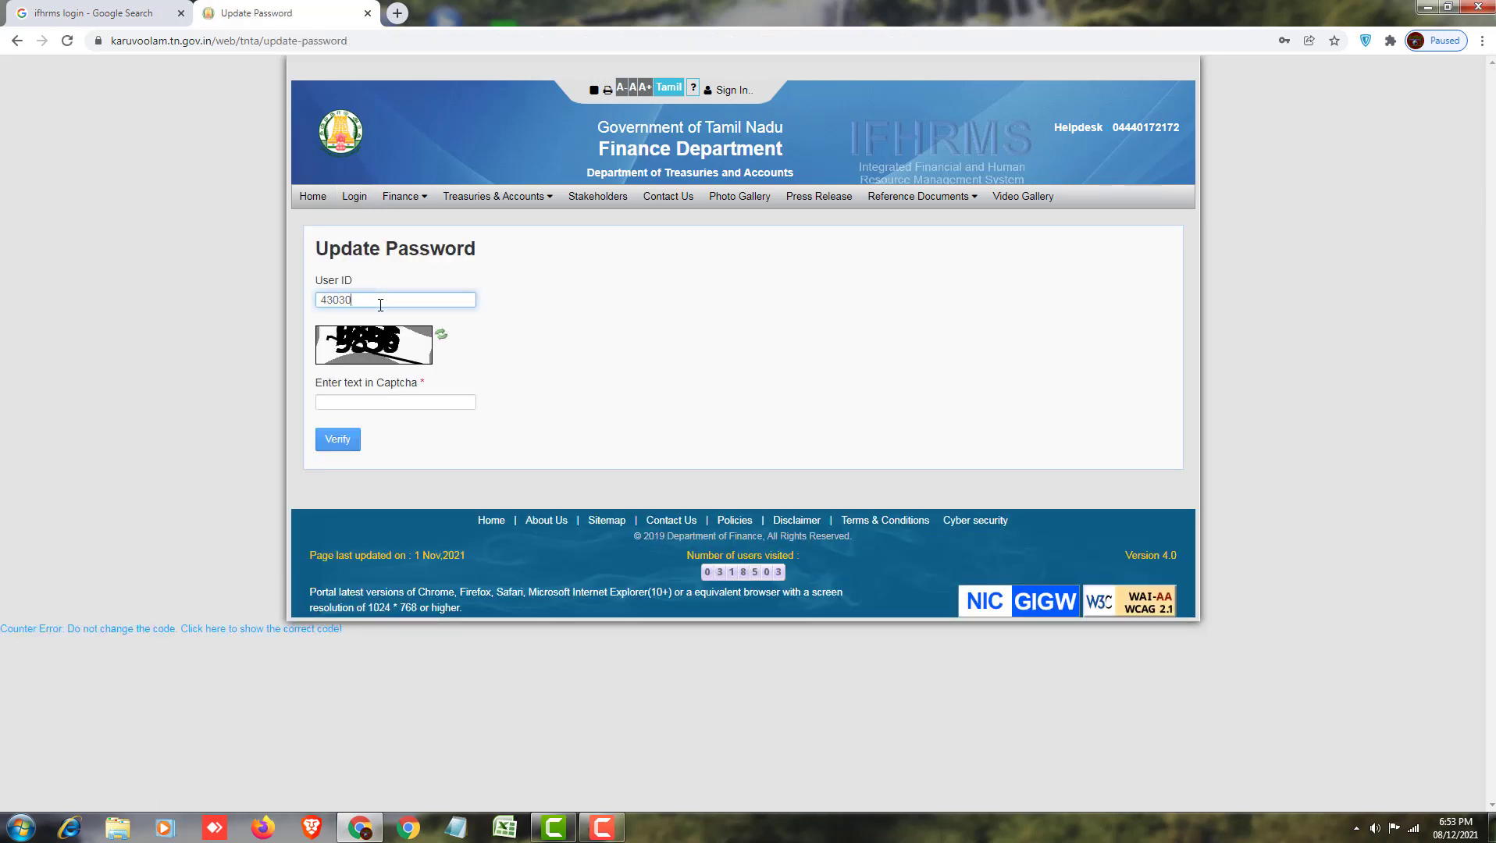
pyautogui.click(442, 335)
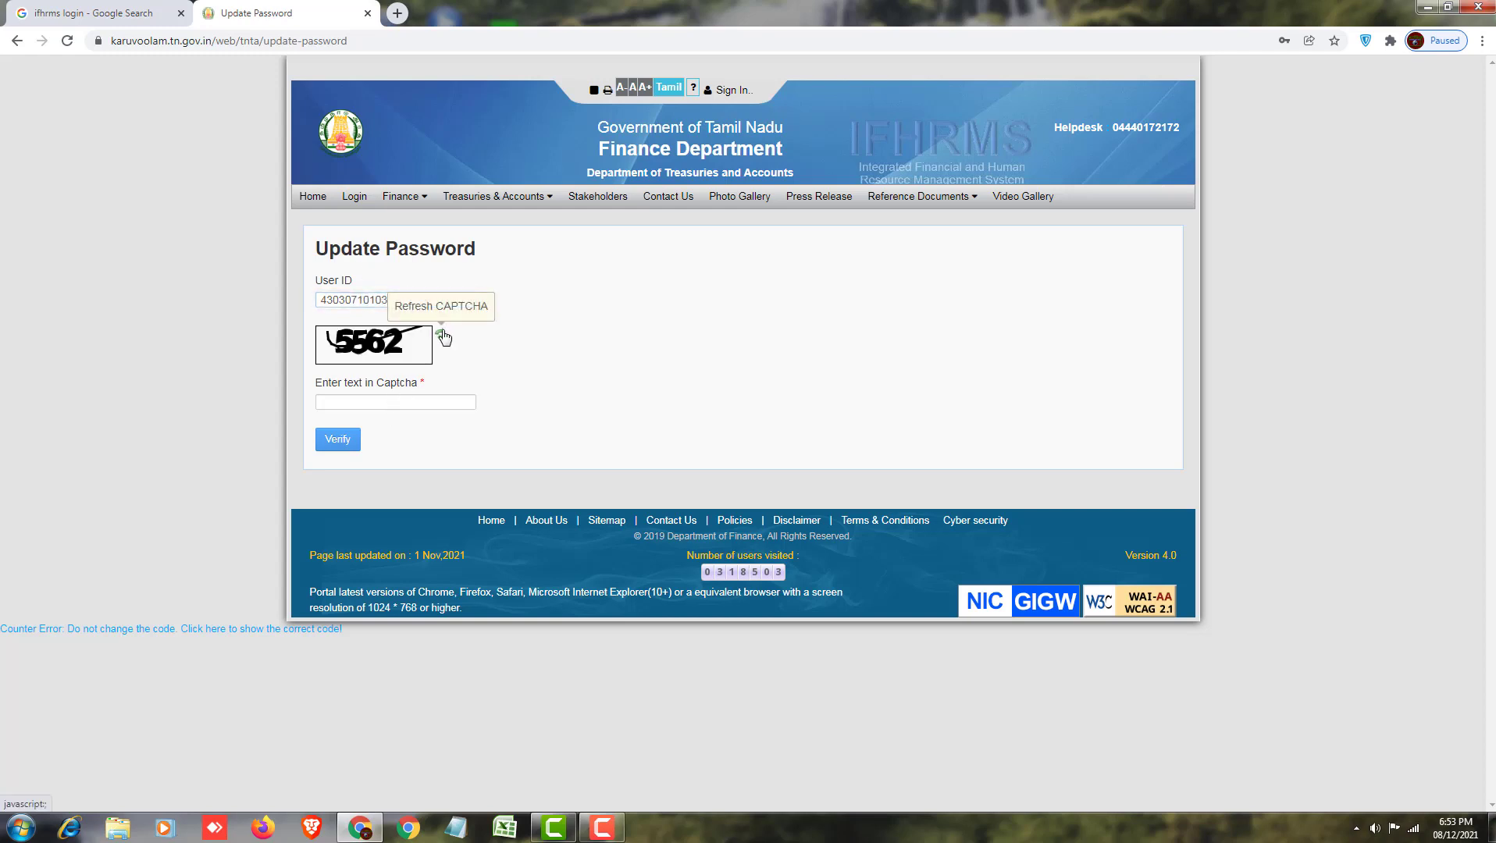
pyautogui.click(367, 402)
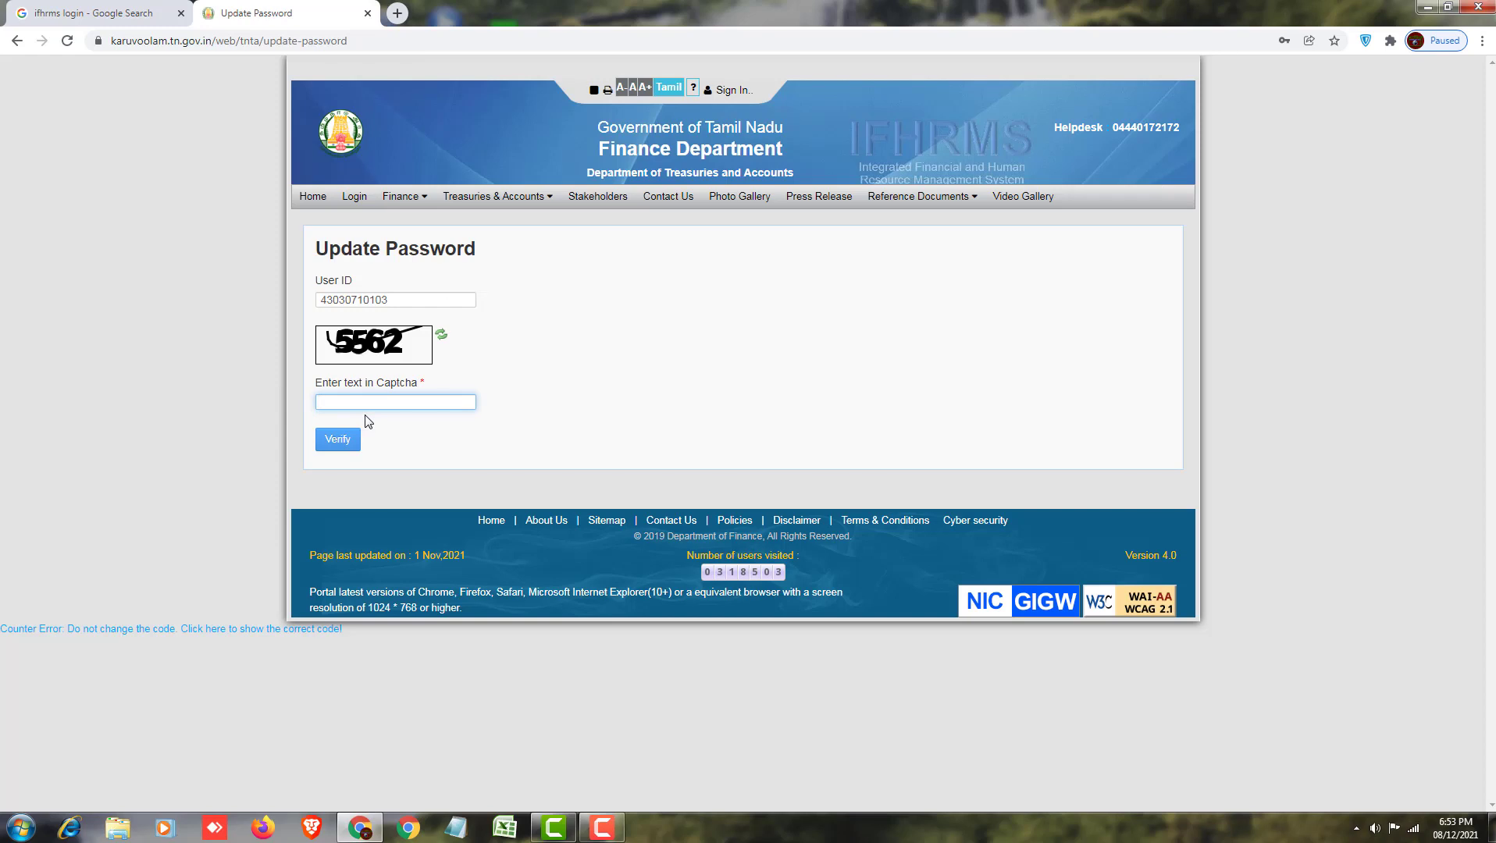
pyautogui.click(340, 441)
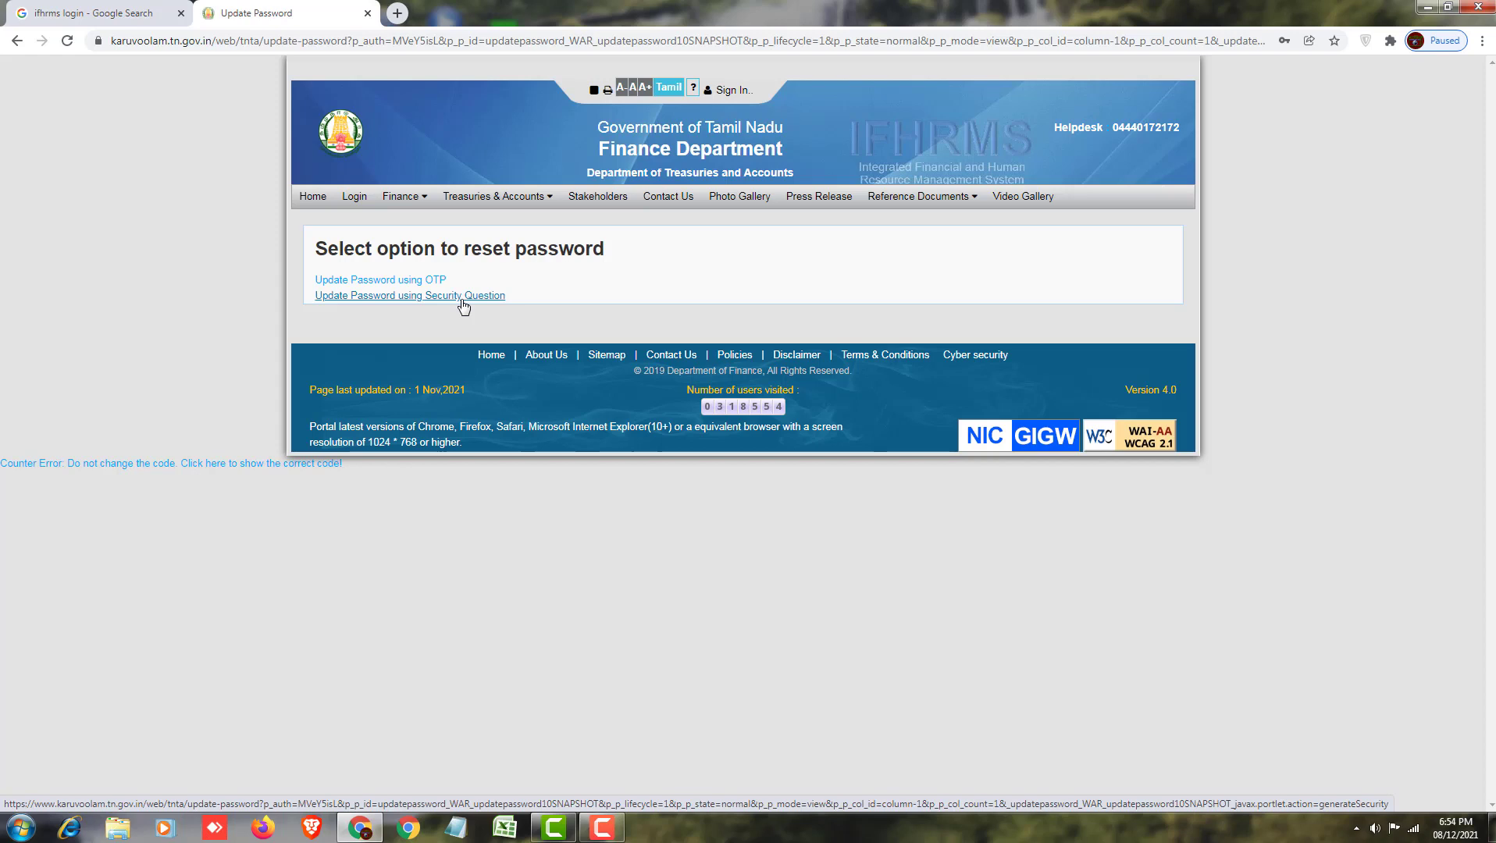
# - Choose 'Update Password using OTP' and enter the received one-time code
pyautogui.click(395, 287)
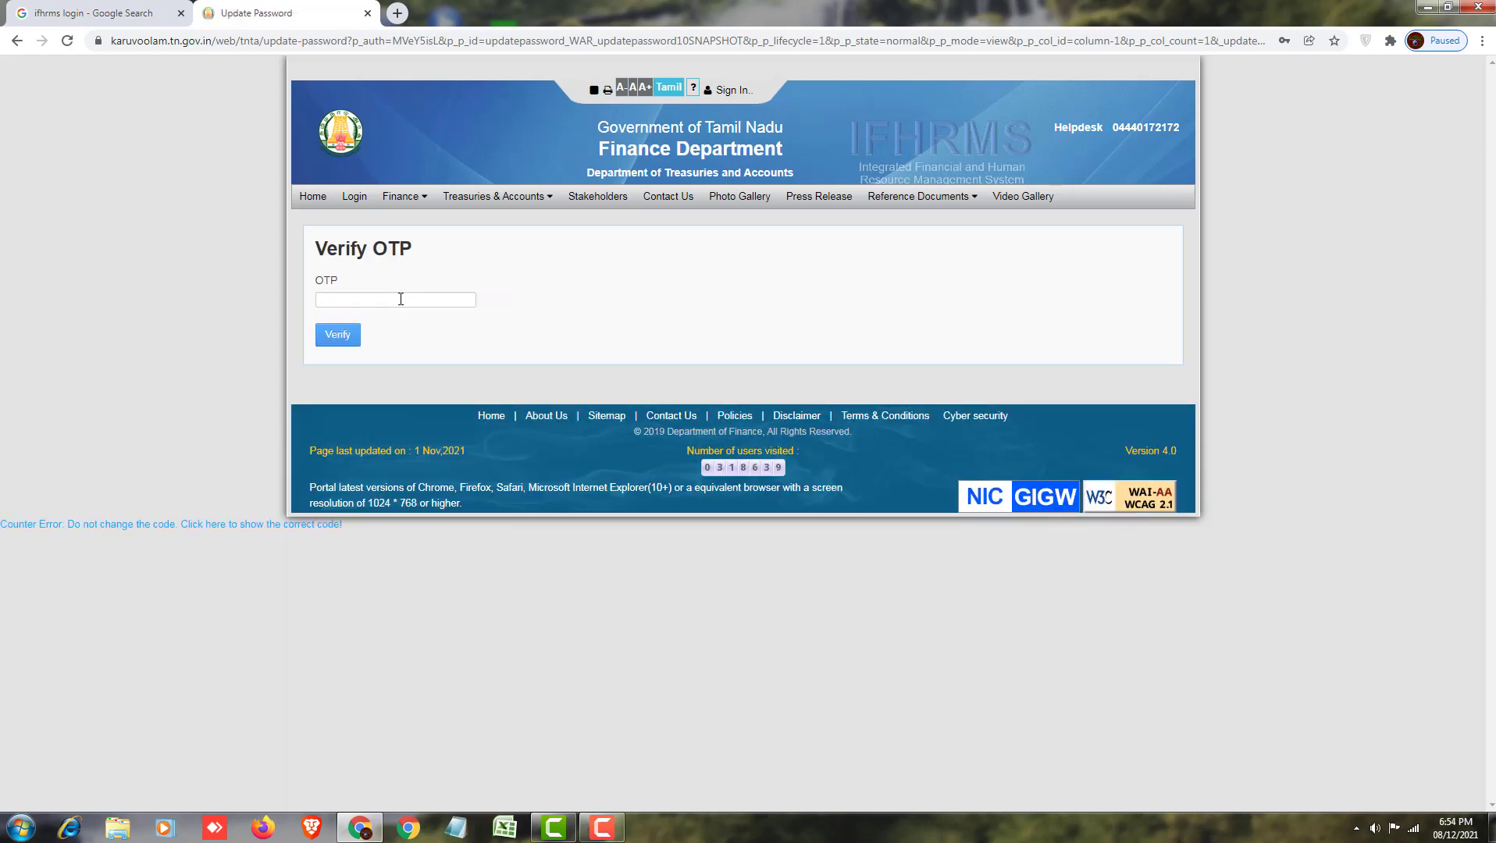
pyautogui.click(400, 301)
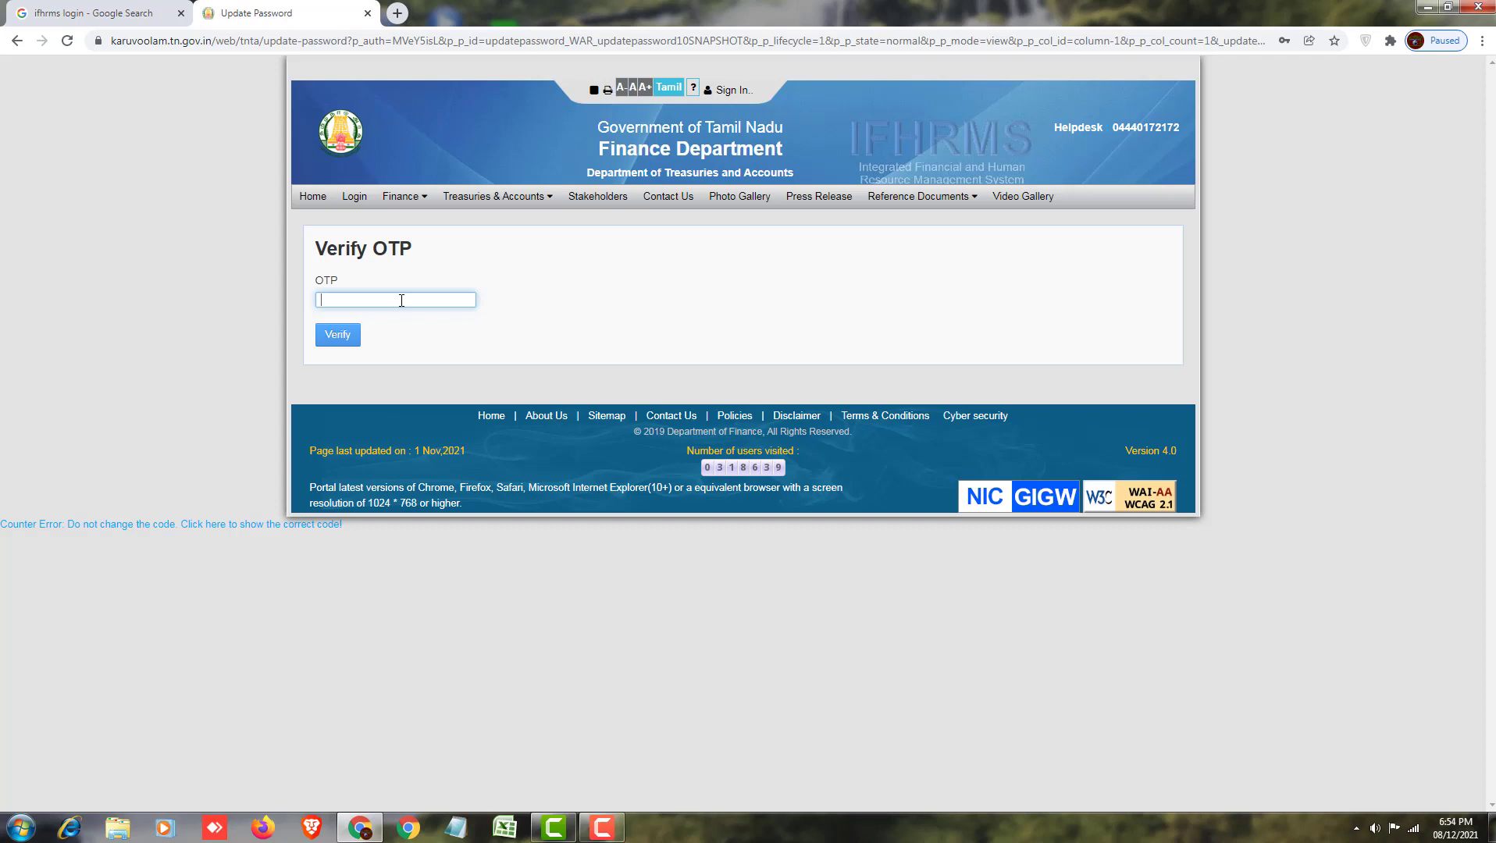
# - Verify the OTP, enter the new password in New and Confirm Password, and update it
pyautogui.click(355, 336)
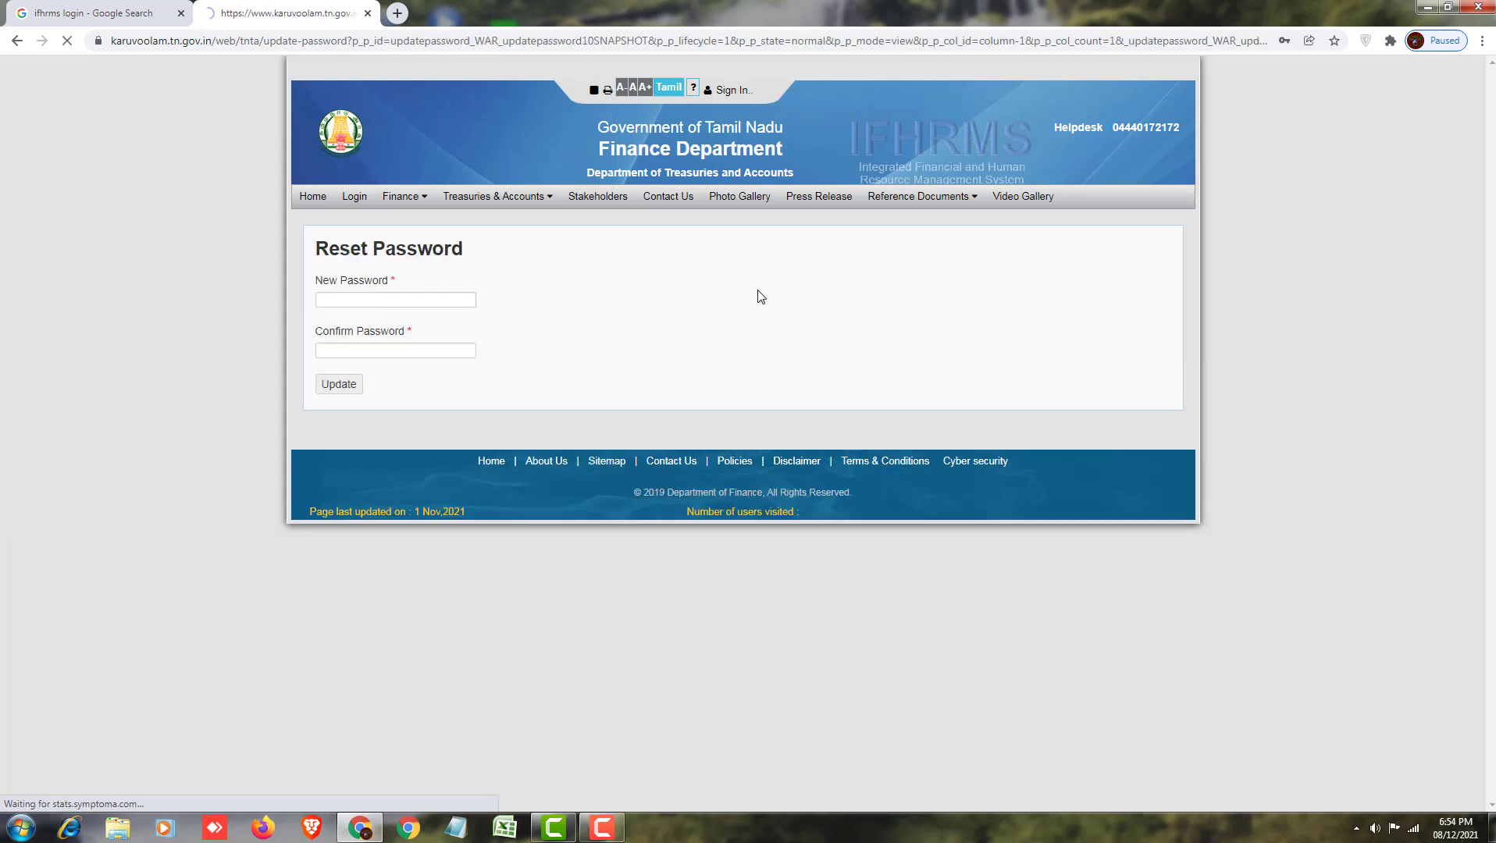
pyautogui.click(414, 301)
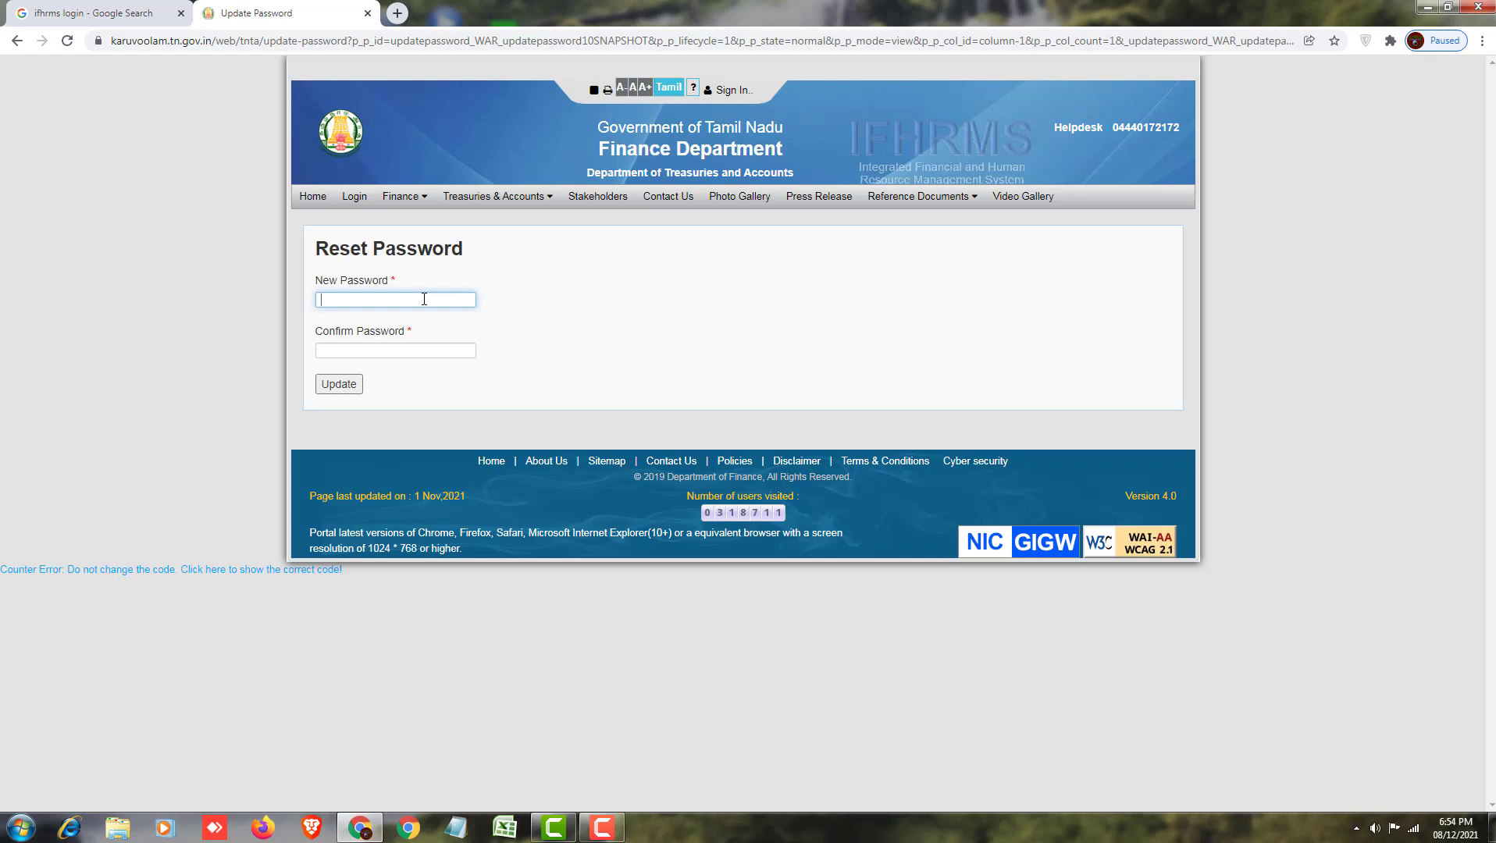
pyautogui.write('*********')
pyautogui.moveTo(381, 302); pyautogui.dragTo(249, 323)
pyautogui.click(345, 354)
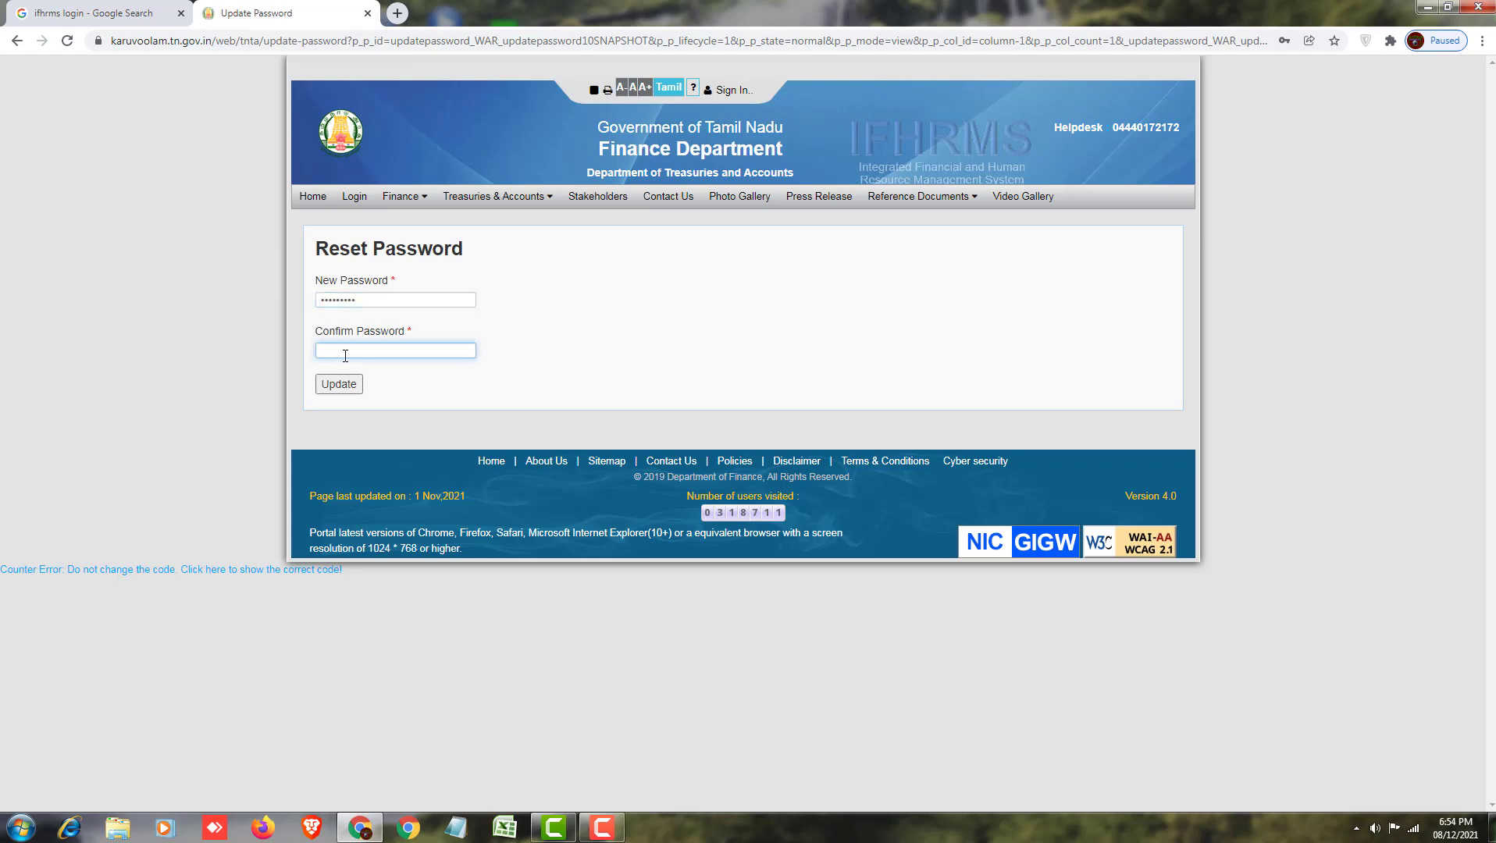
pyautogui.write('*********')
pyautogui.click(340, 388)
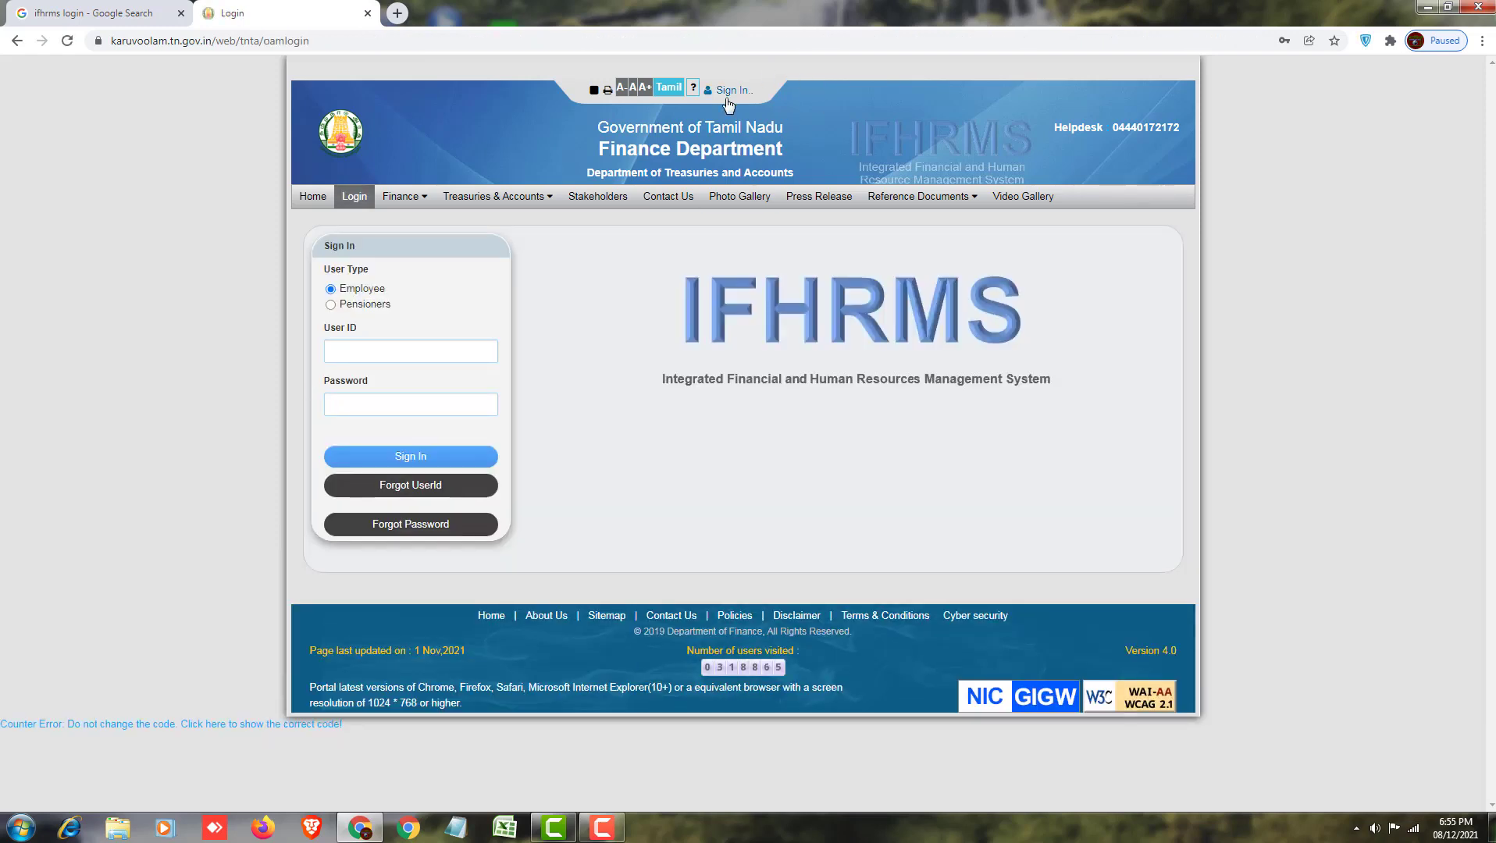
# - Try signing in with the employee's User ID and the new password
pyautogui.click(404, 350)
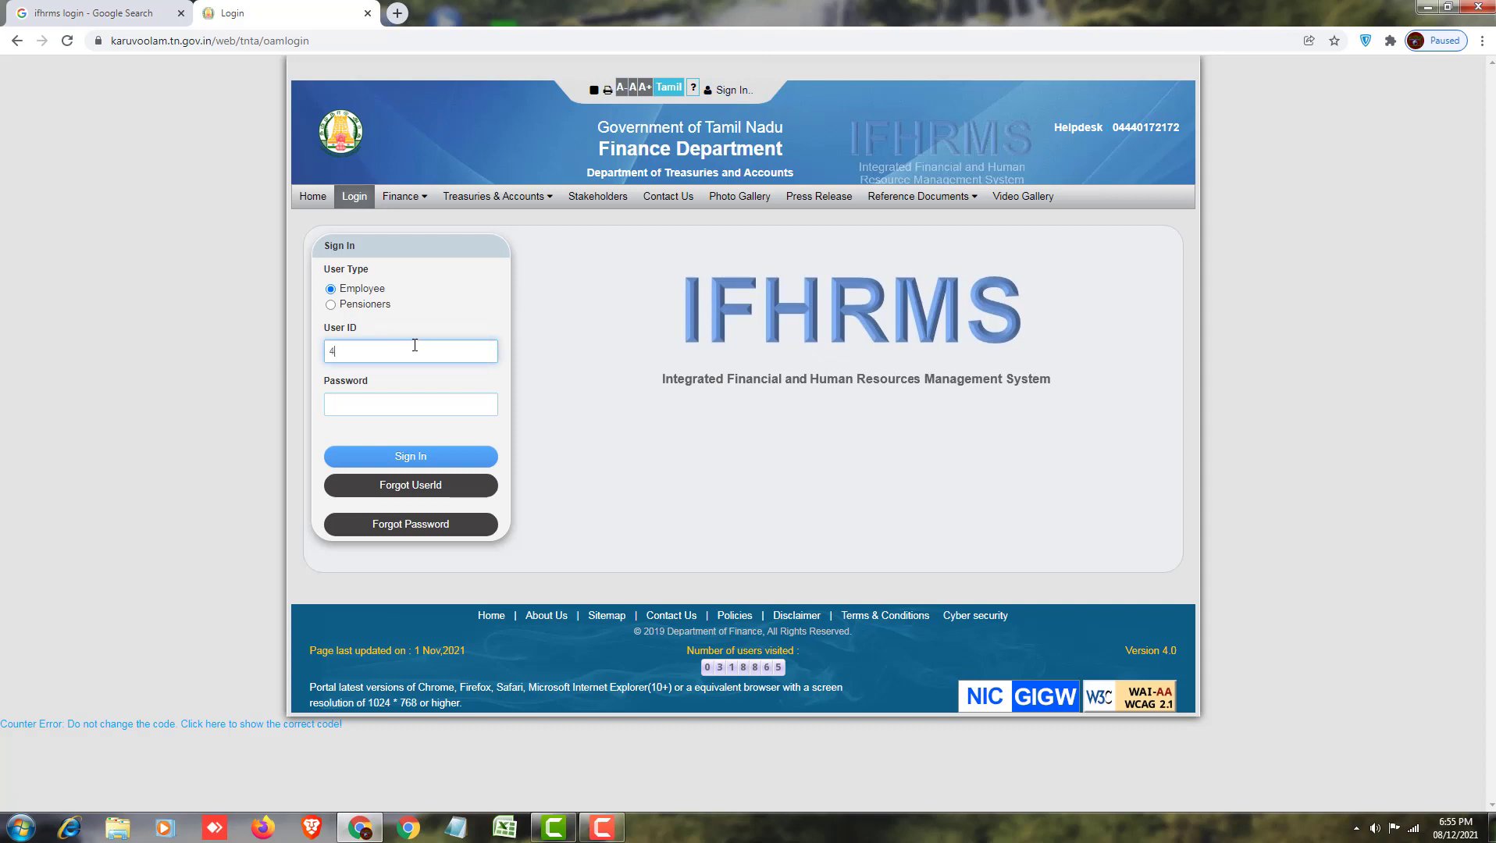
pyautogui.click(426, 402)
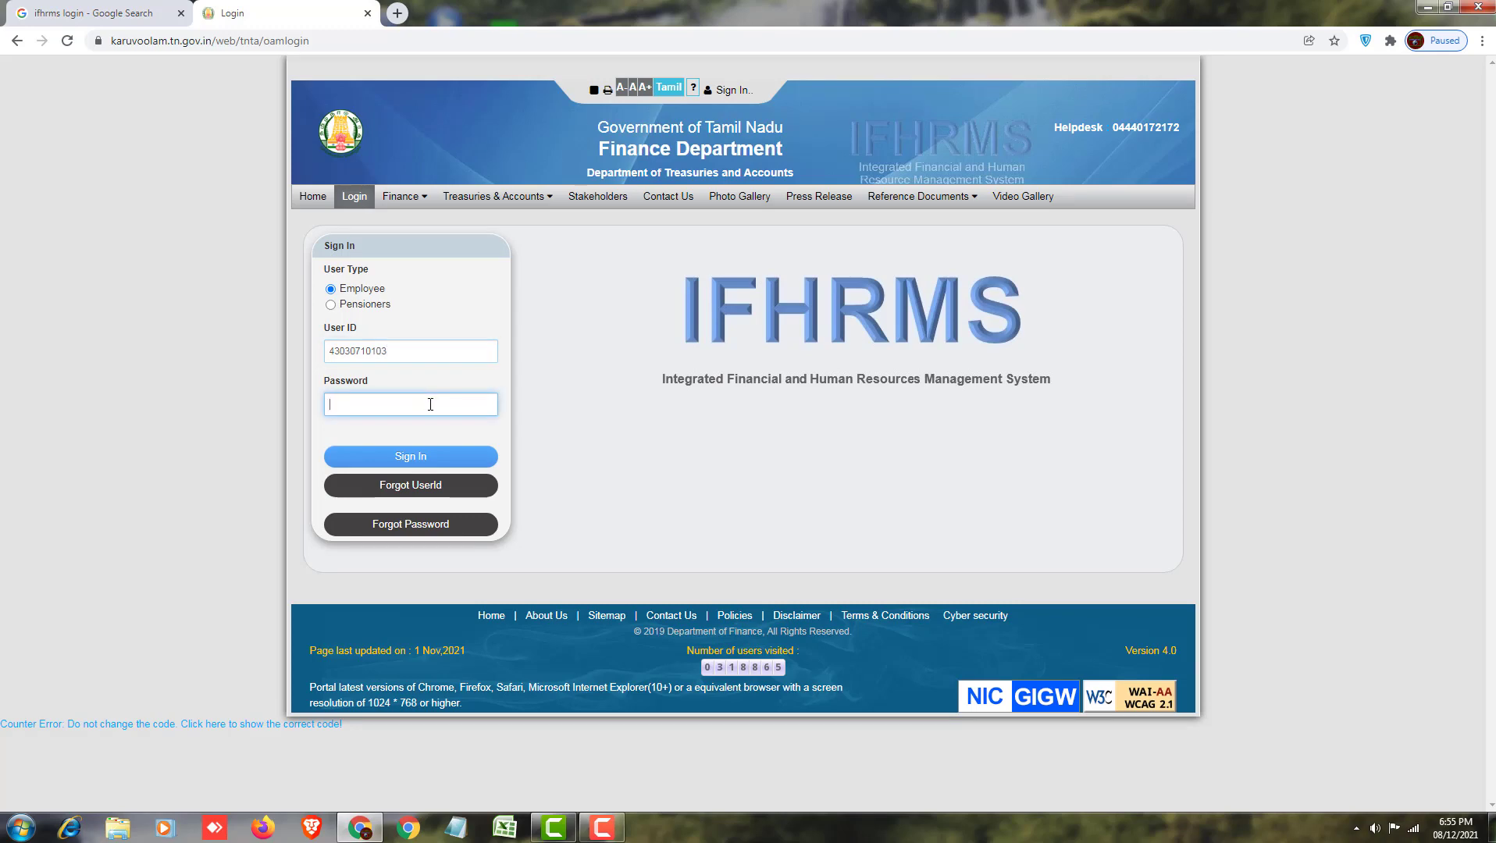
pyautogui.write('*******')
pyautogui.click(416, 461)
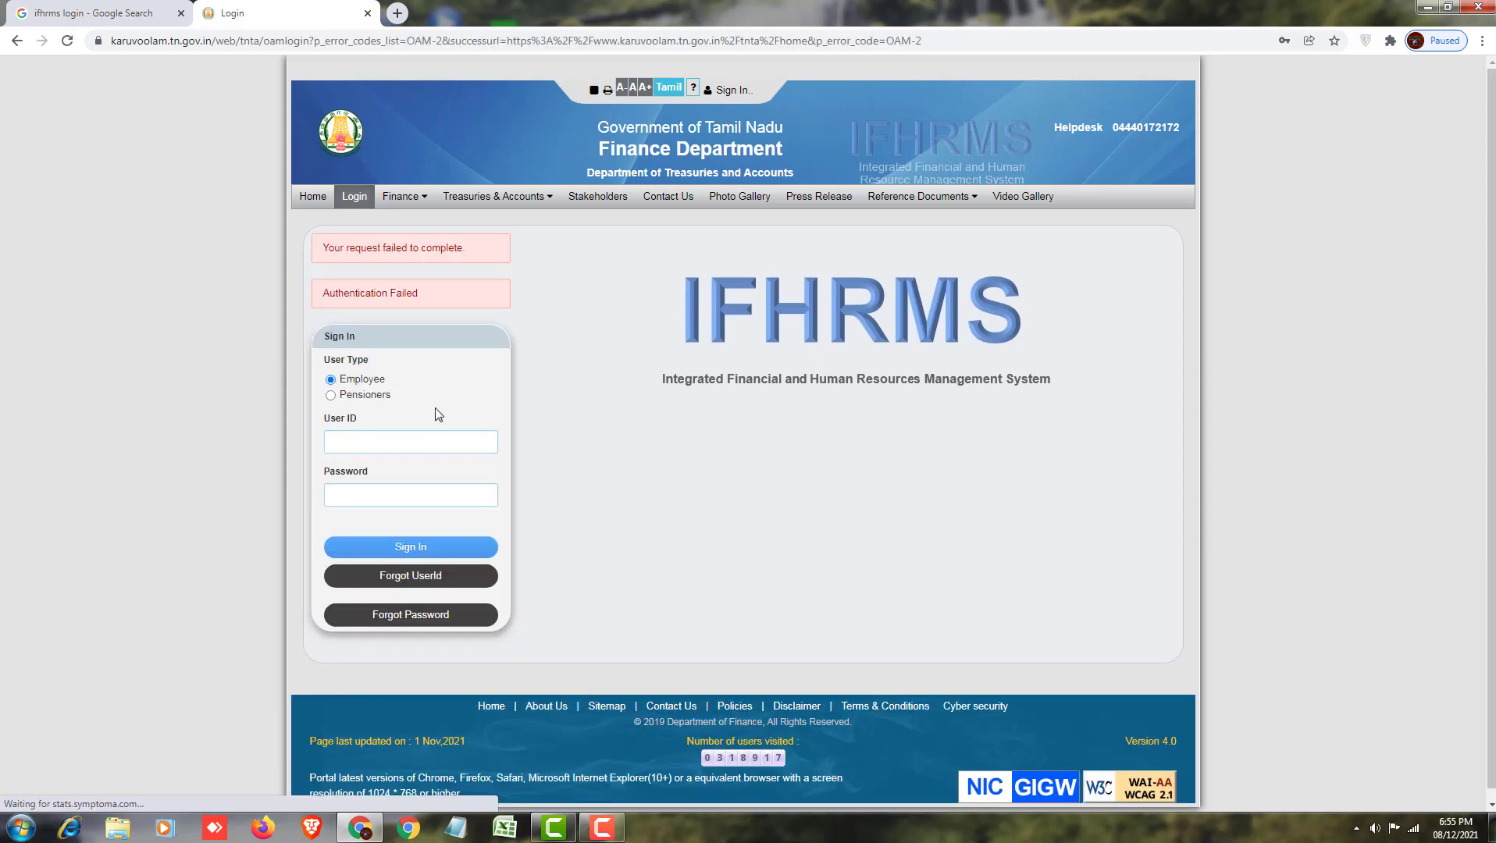
pyautogui.click(427, 442)
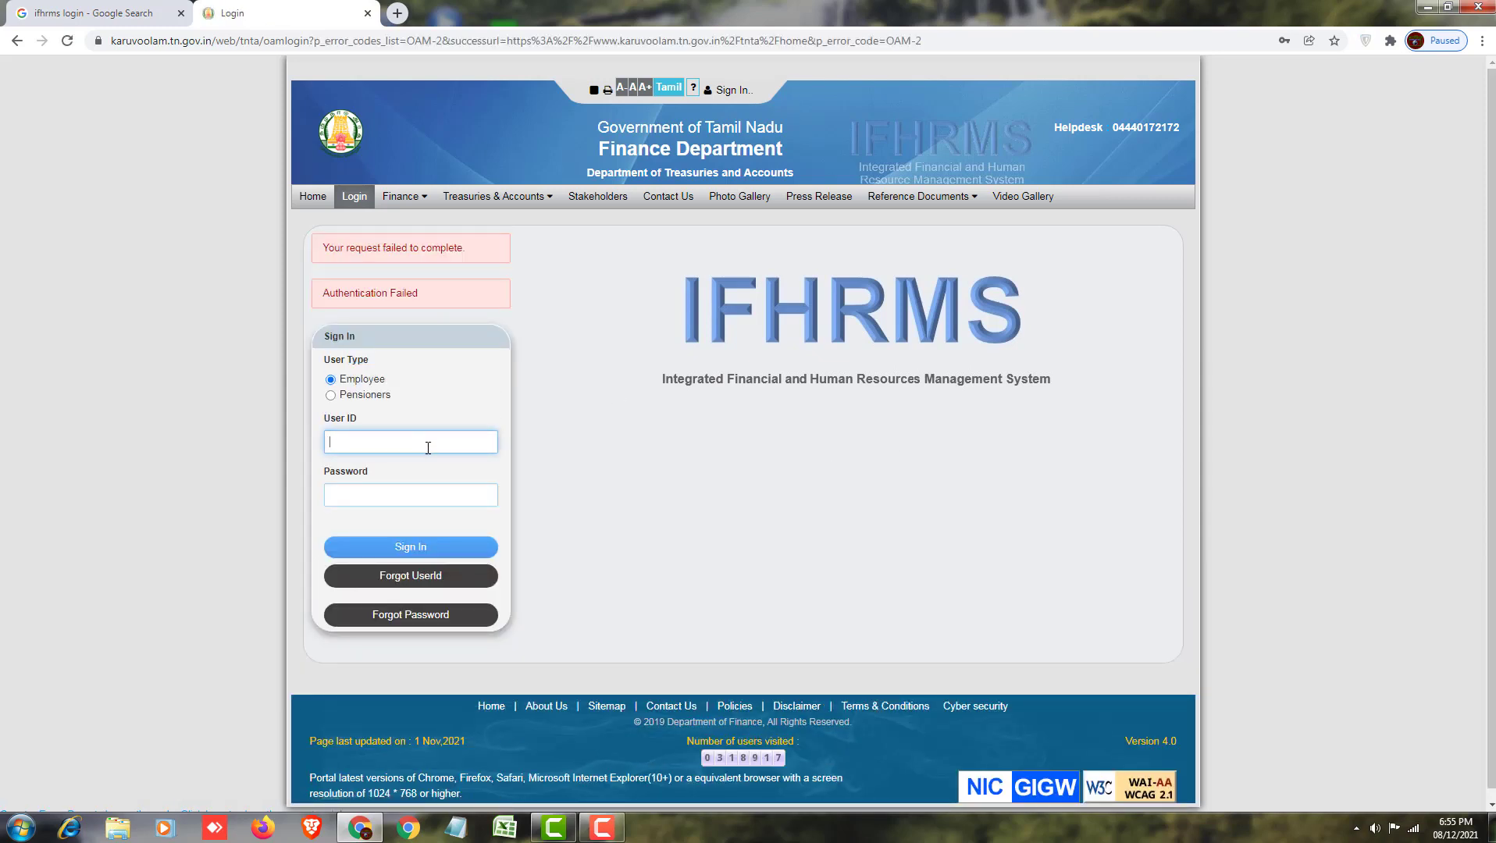
# - Reload a clean sign-in page and sign in again with the User ID and new password
pyautogui.click(733, 91)
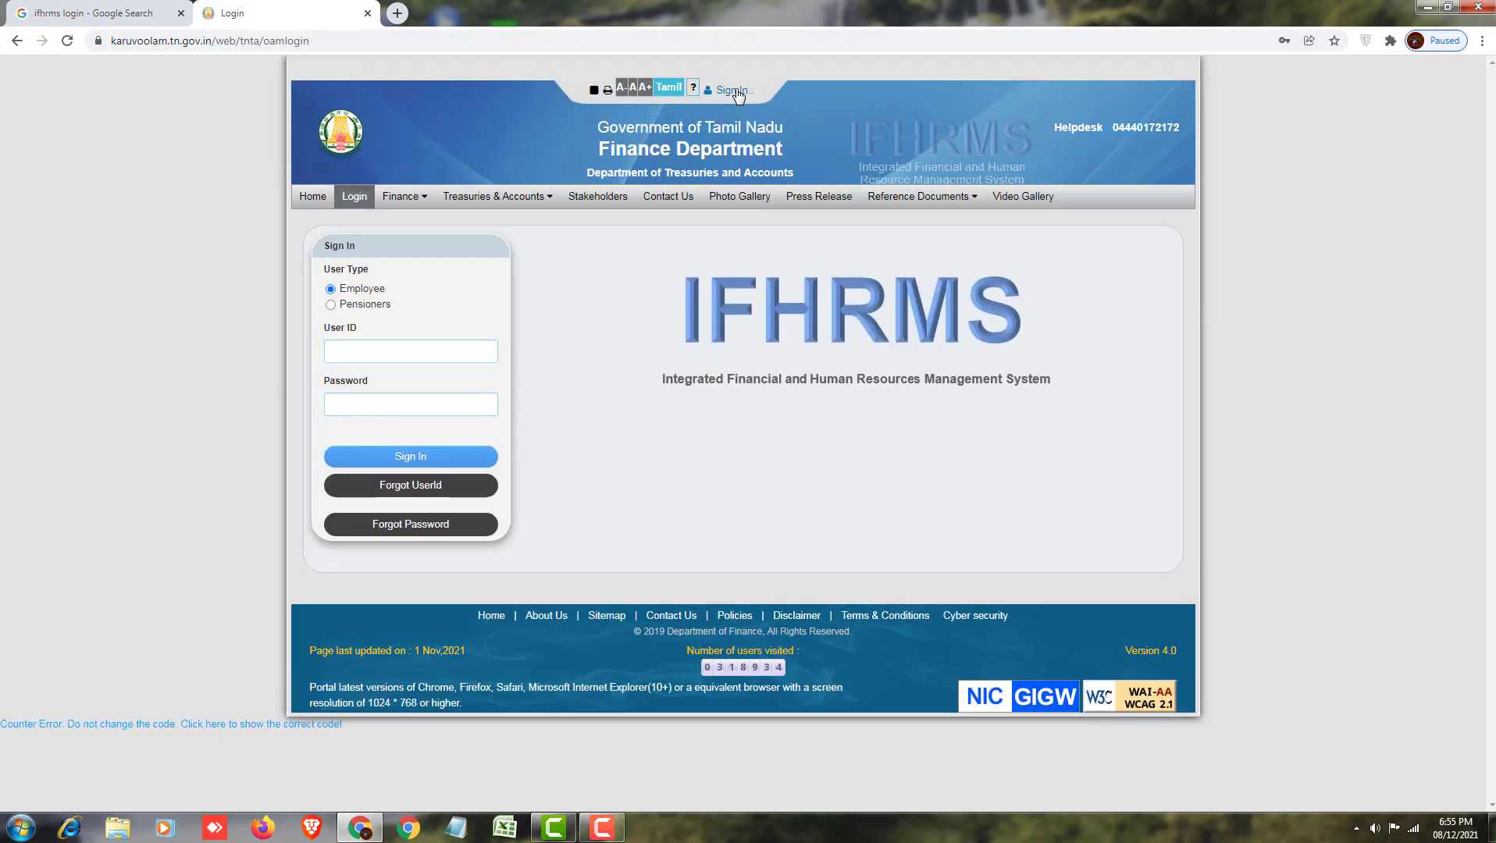
pyautogui.click(433, 353)
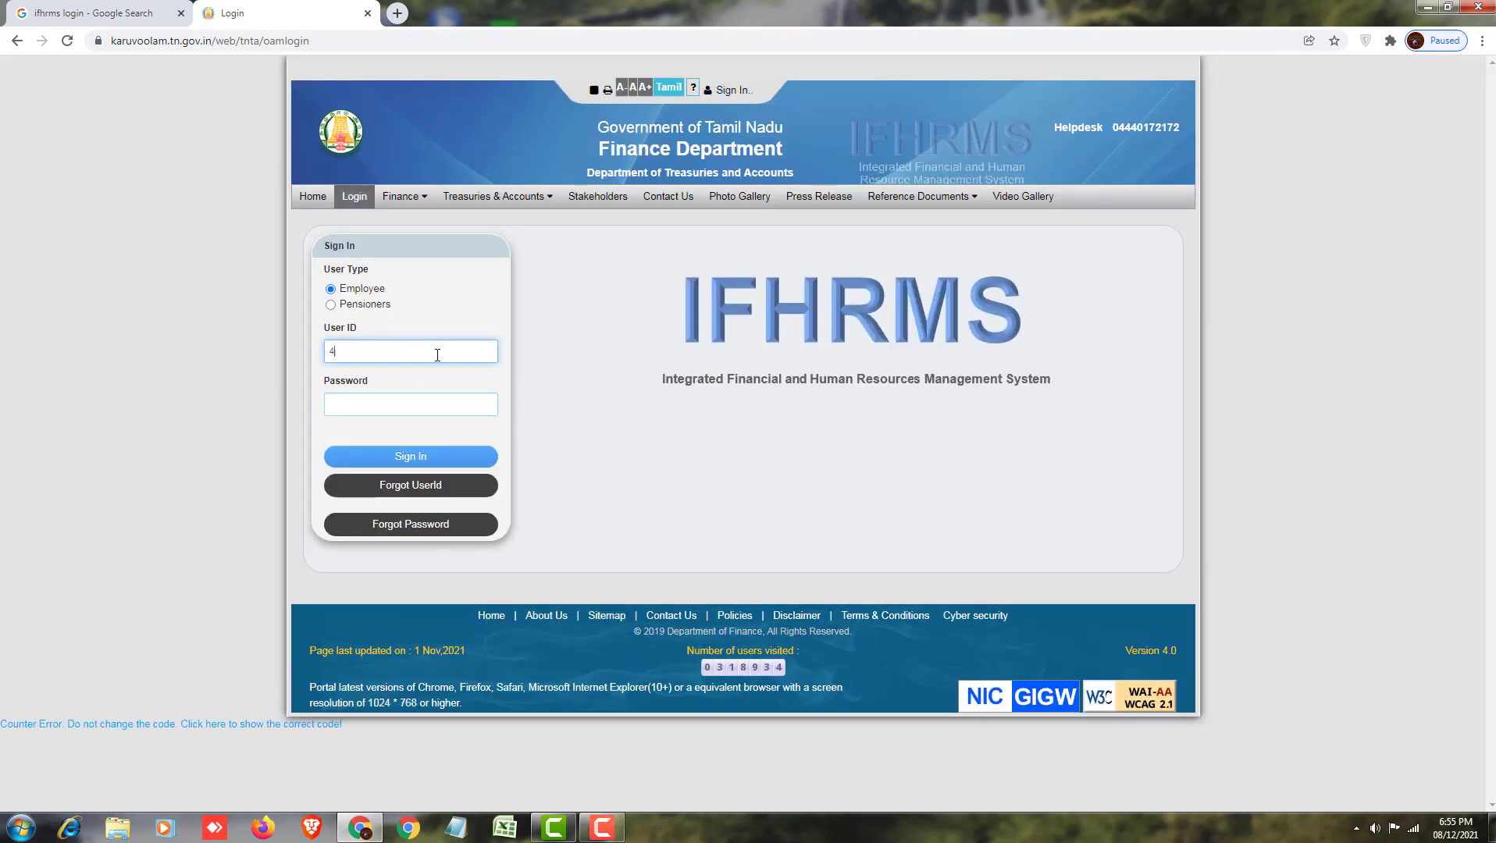
pyautogui.click(428, 411)
pyautogui.write('*')
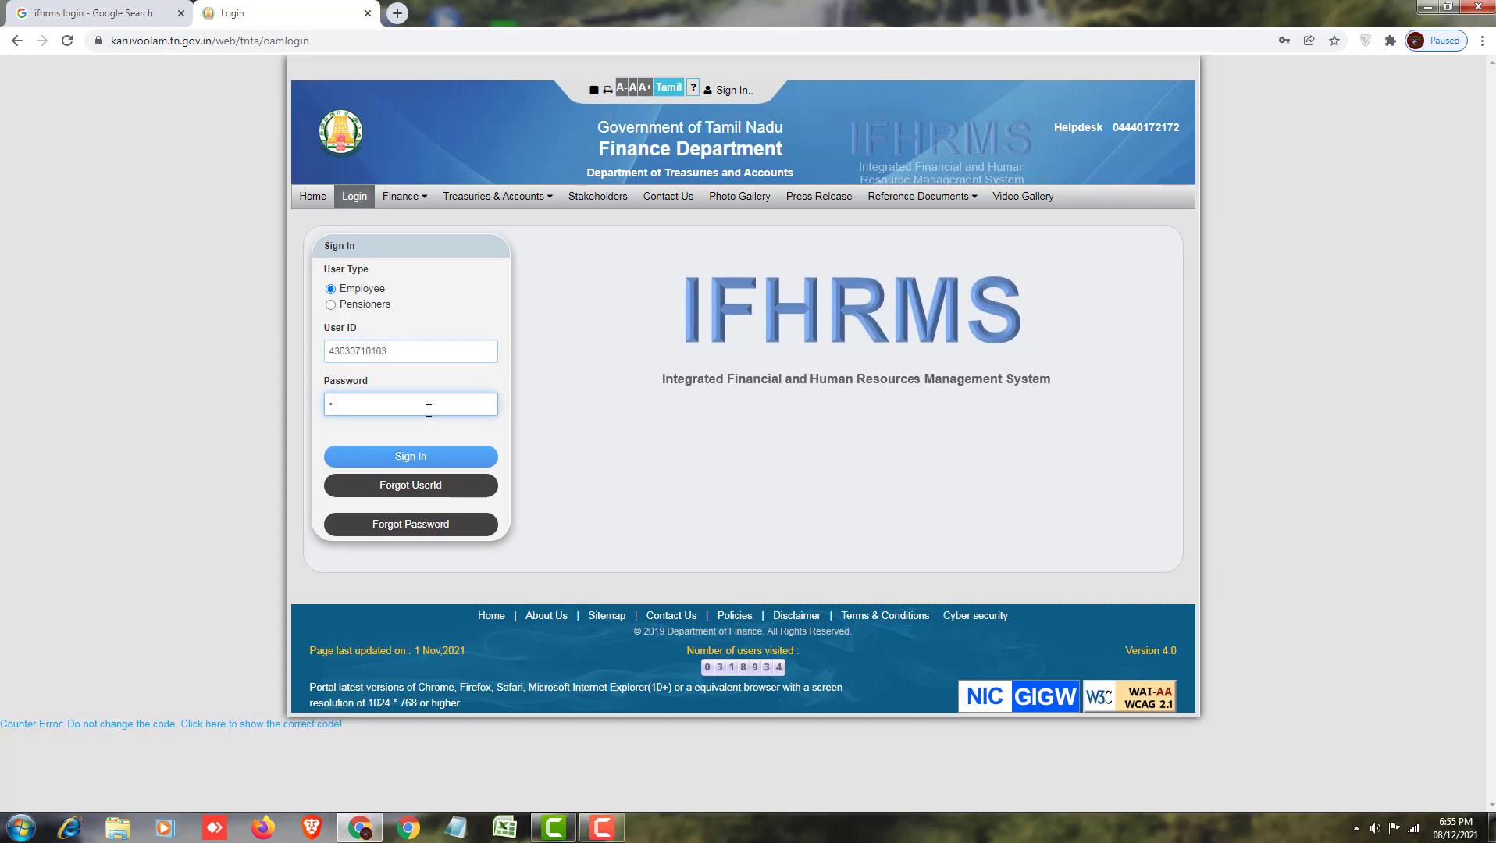
pyautogui.write('********')
pyautogui.click(429, 460)
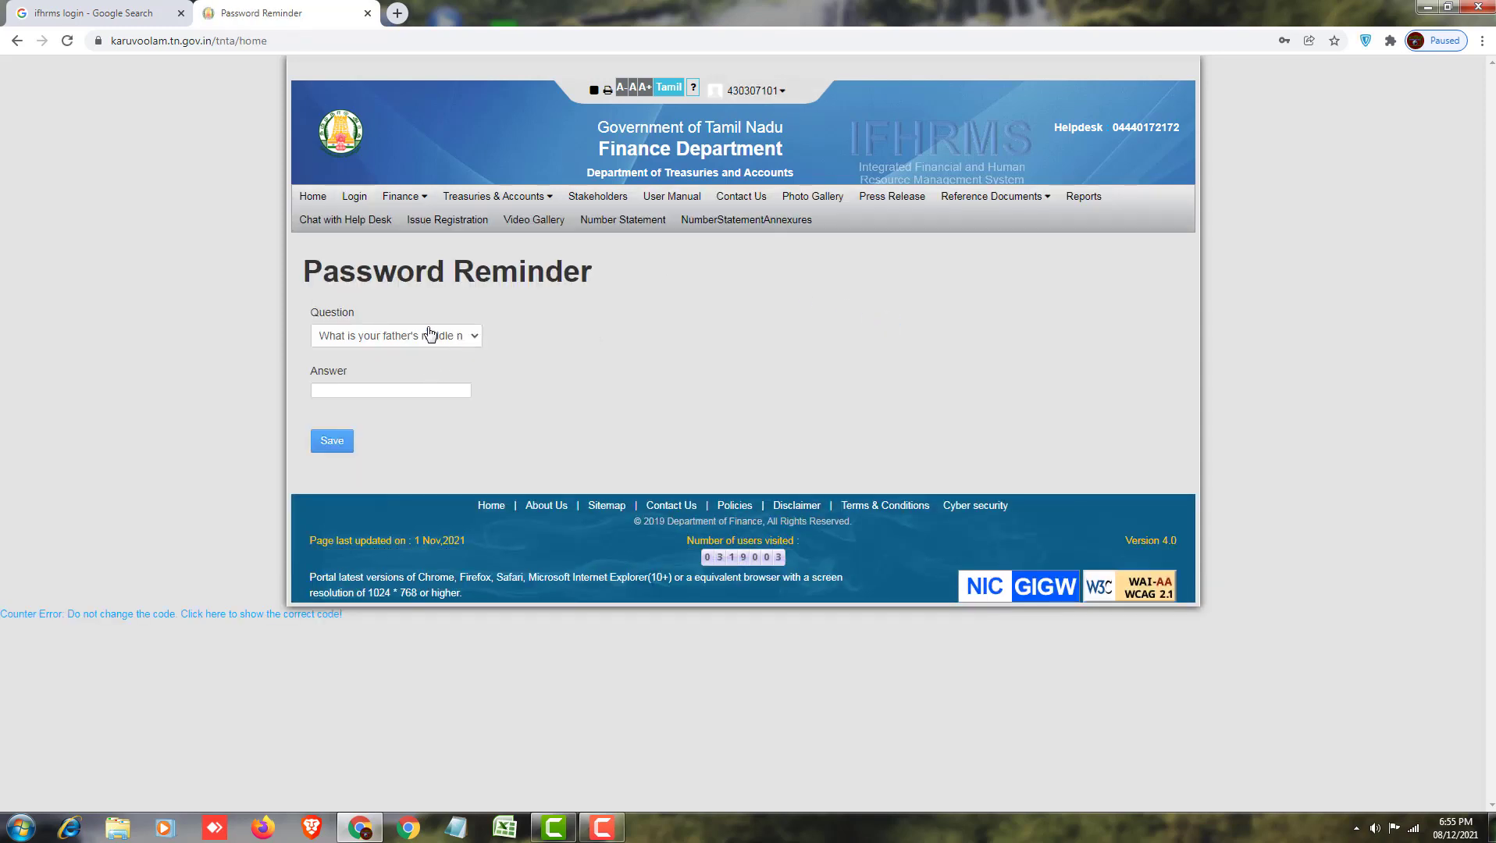
# - Pick 'What was your first phone number?' as the security question, fill the answer, and save
pyautogui.click(468, 344)
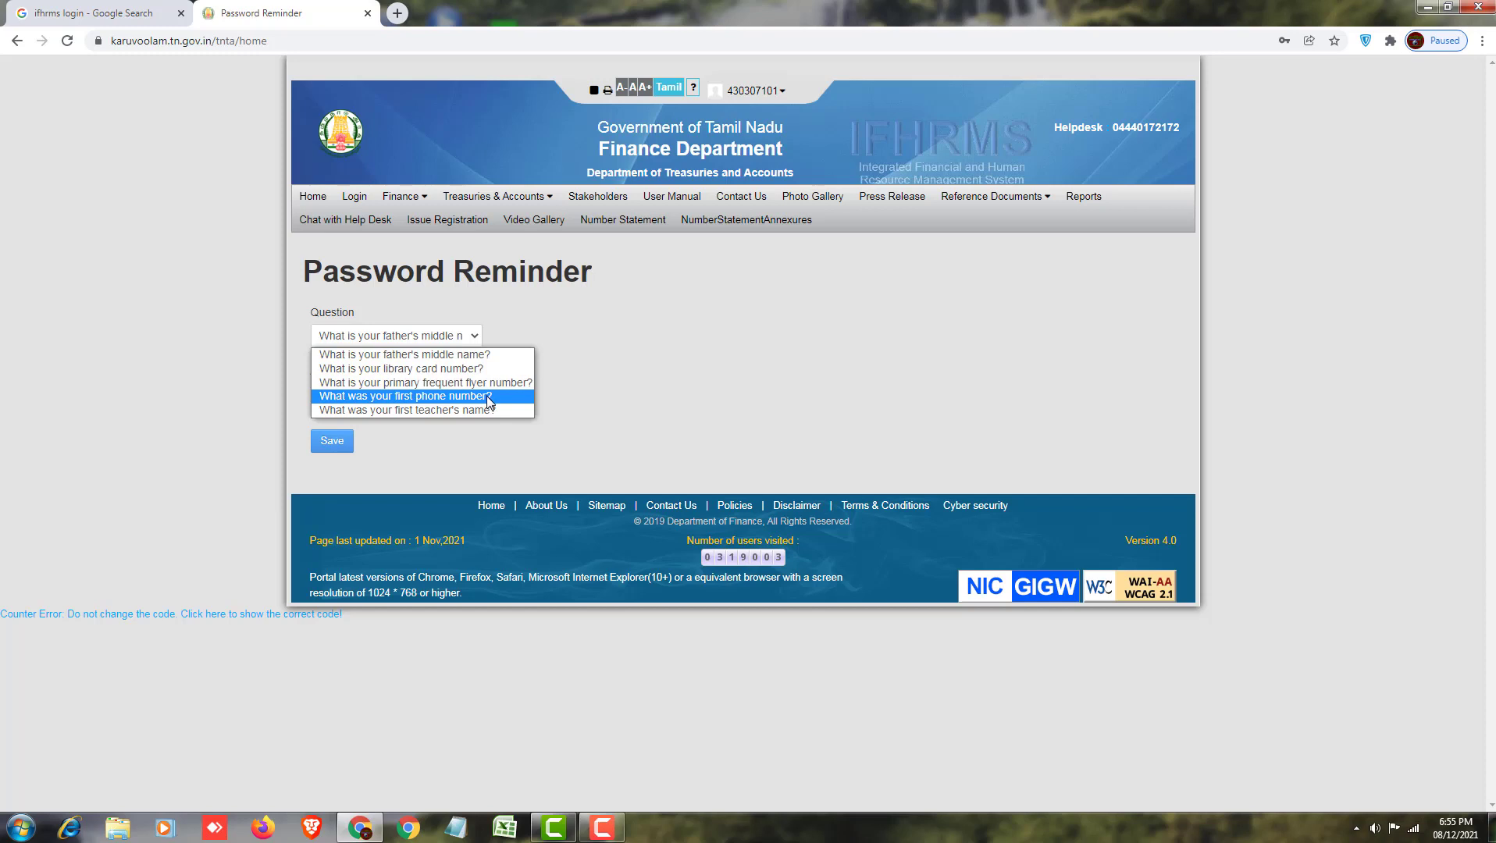
pyautogui.click(478, 395)
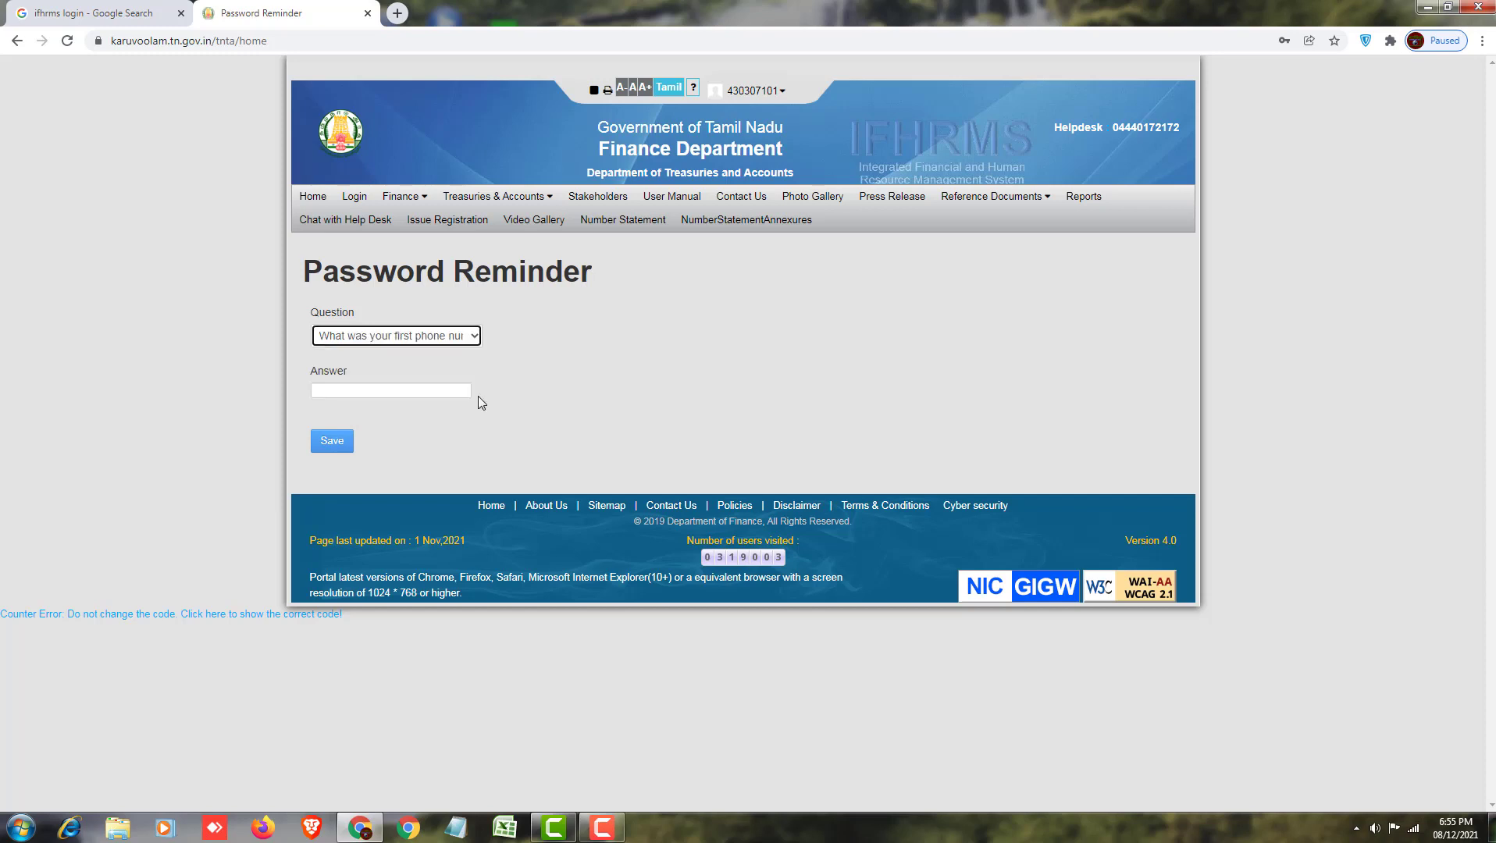
pyautogui.click(462, 388)
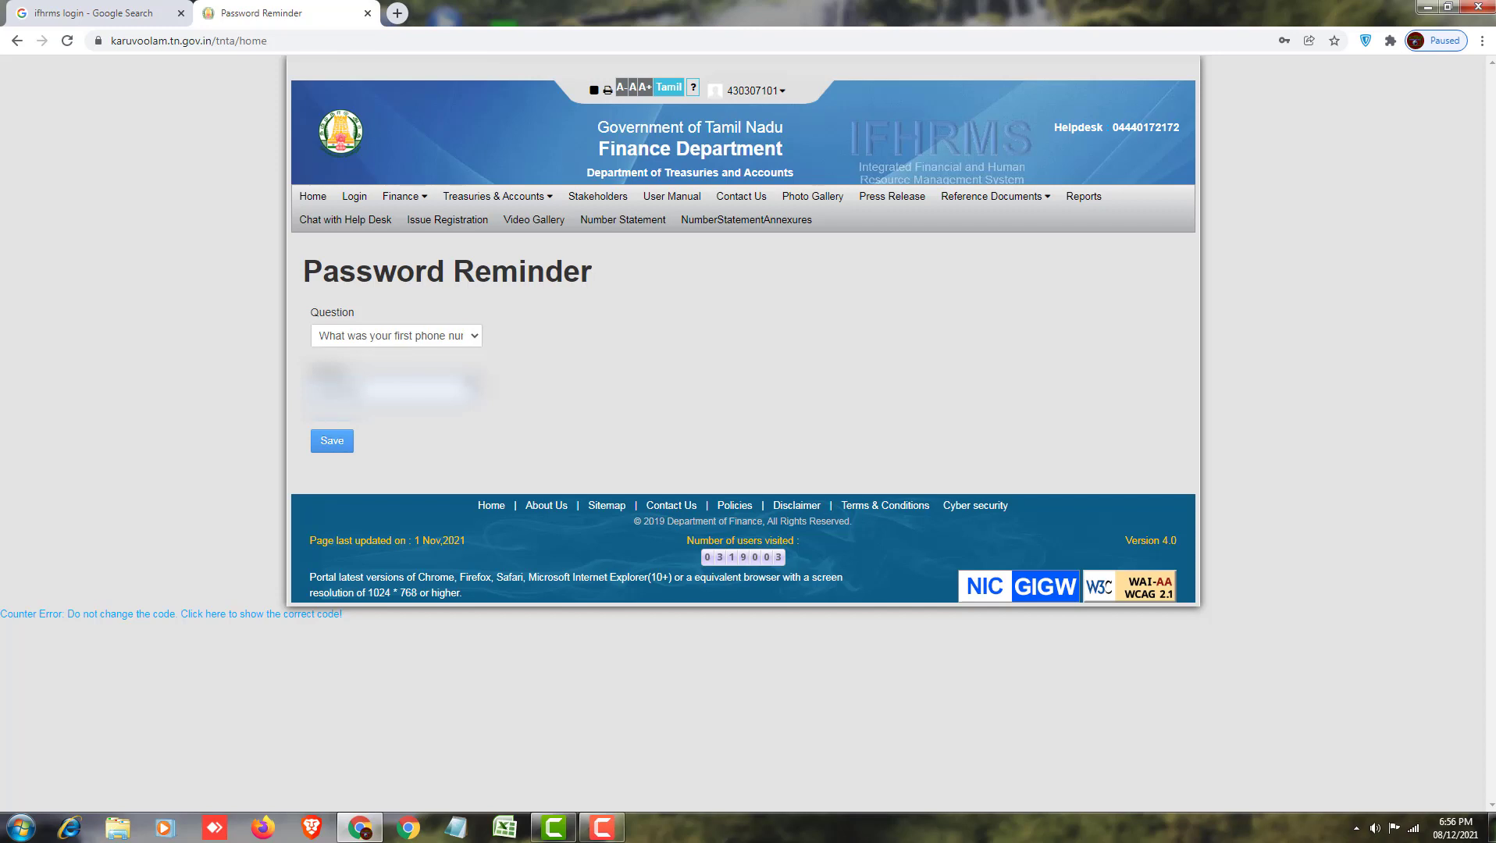
pyautogui.click(333, 442)
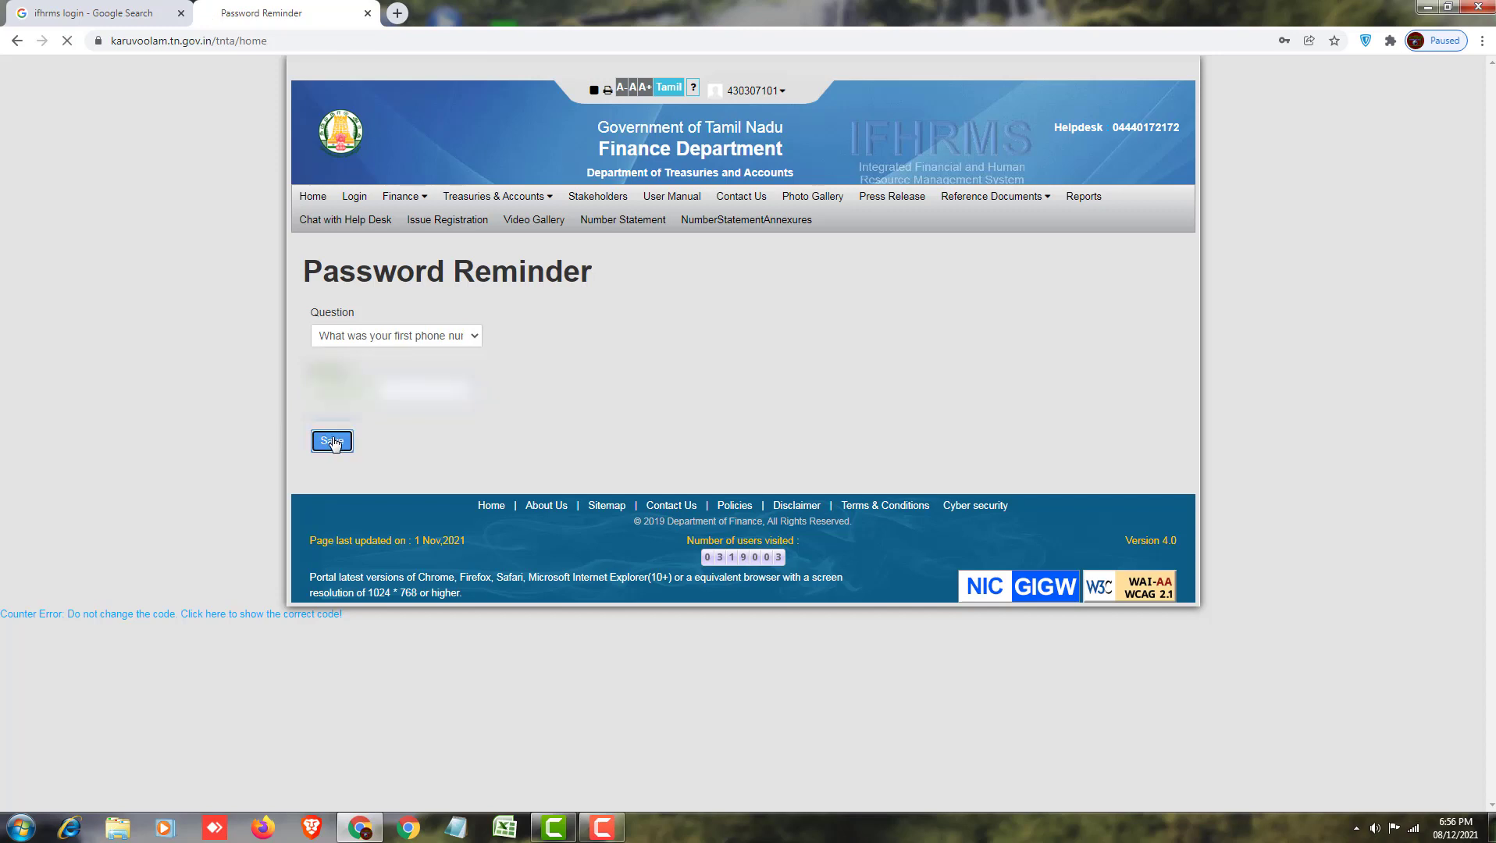